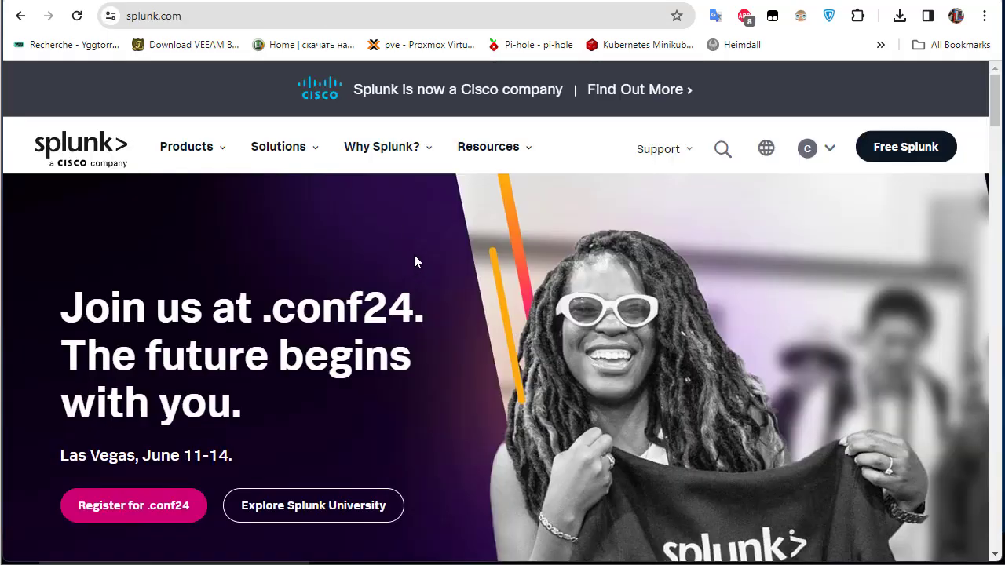
Open the Universal Forwarder download page from Splunk's free trials and downloads and view the Windows installation packages.
click(209, 155)
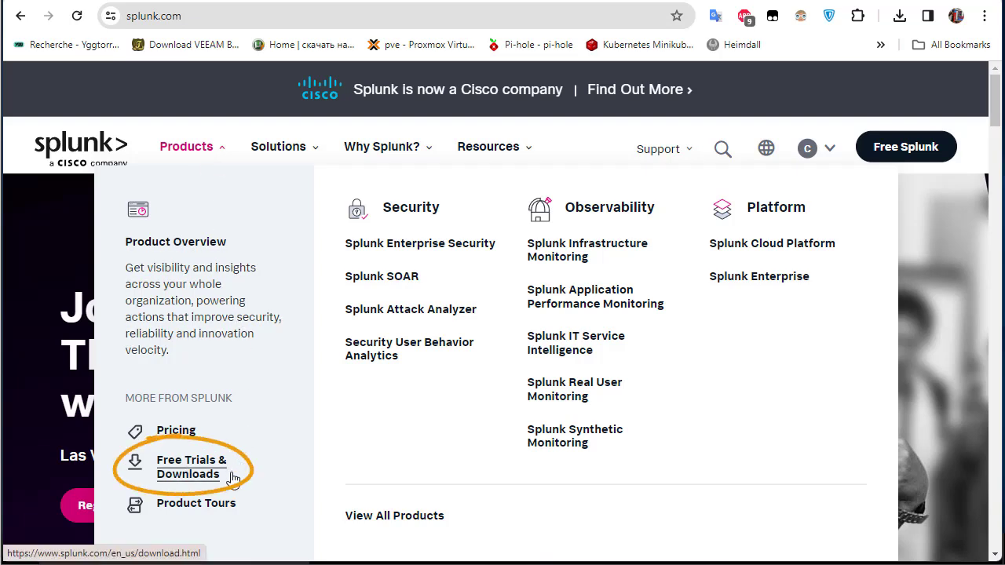
click(206, 472)
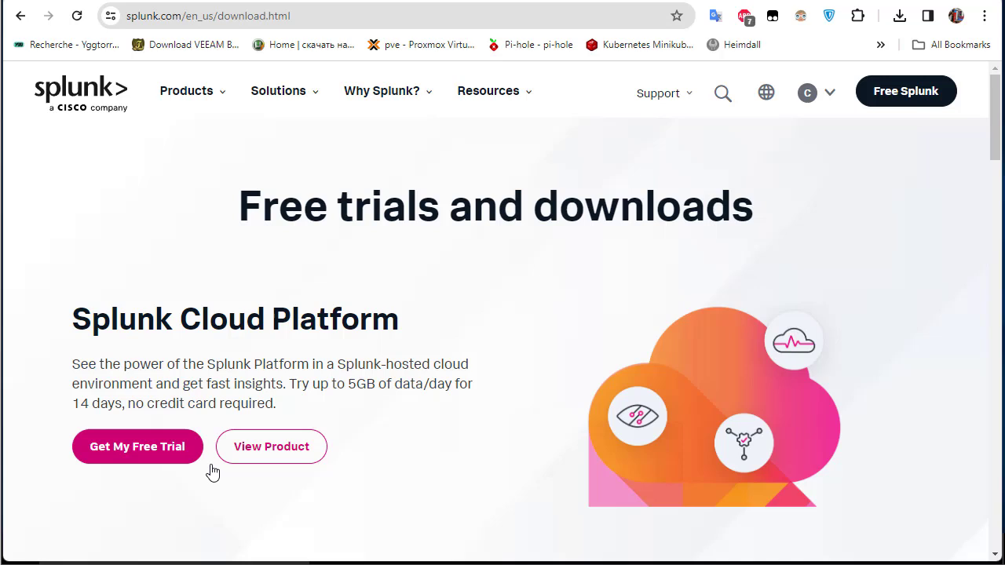
scroll(480, 326, down, 5)
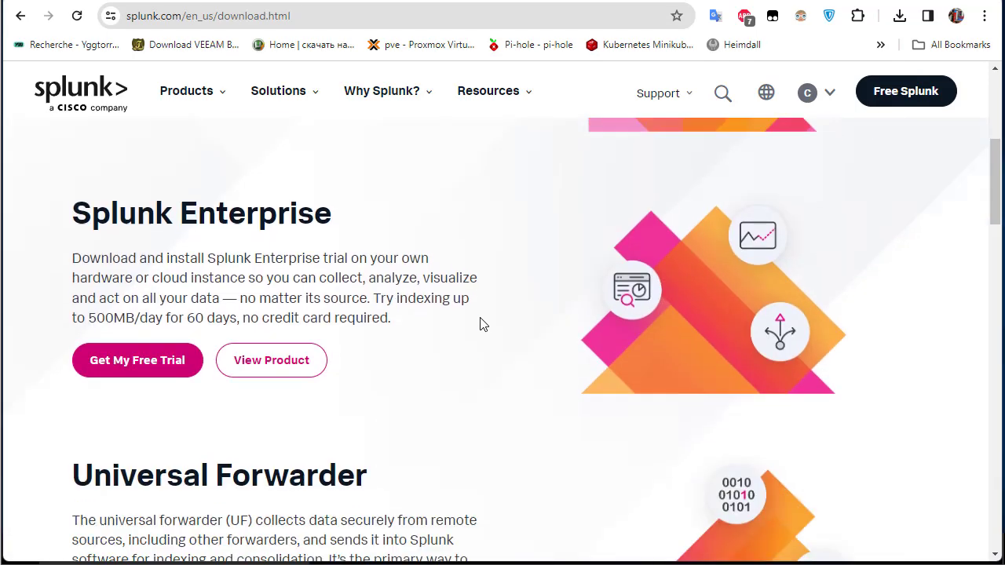
scroll(479, 325, down, 3)
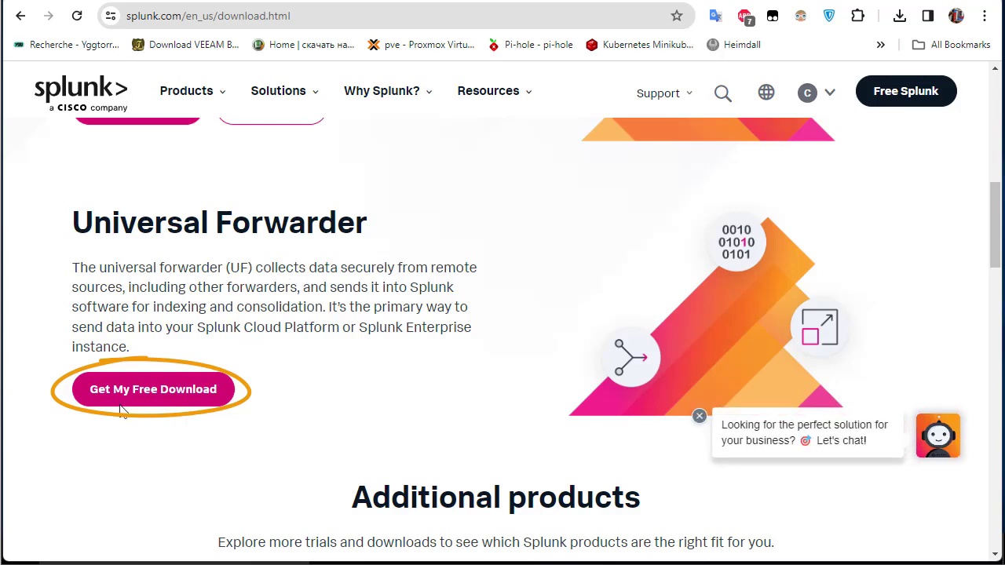
click(160, 397)
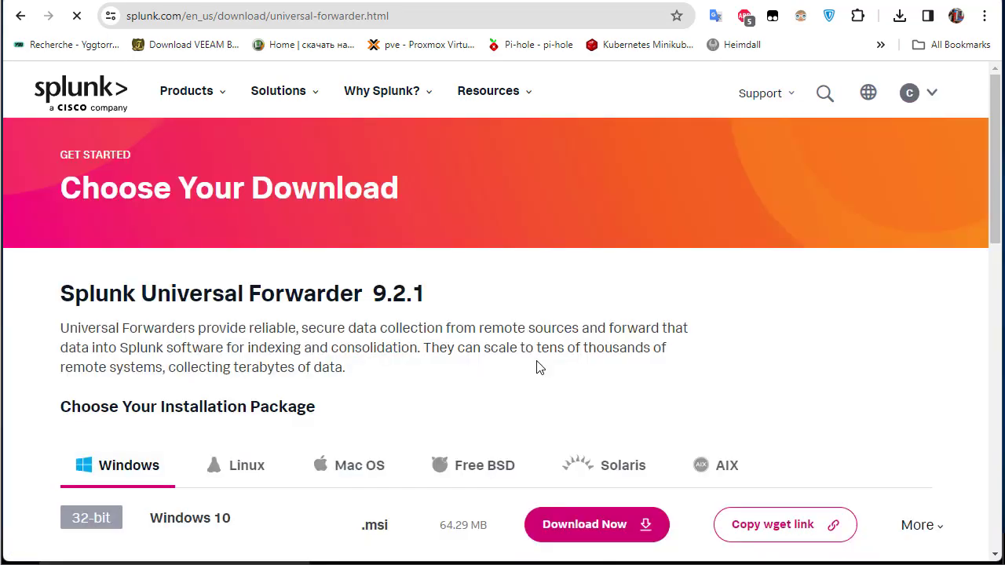
scroll(538, 367, down, 4)
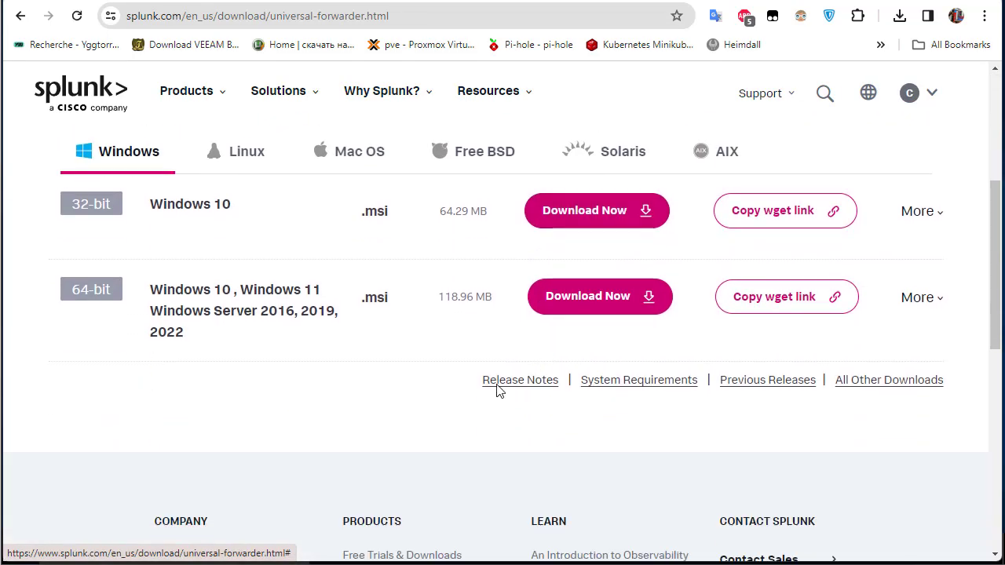
scroll(497, 391, up, 1)
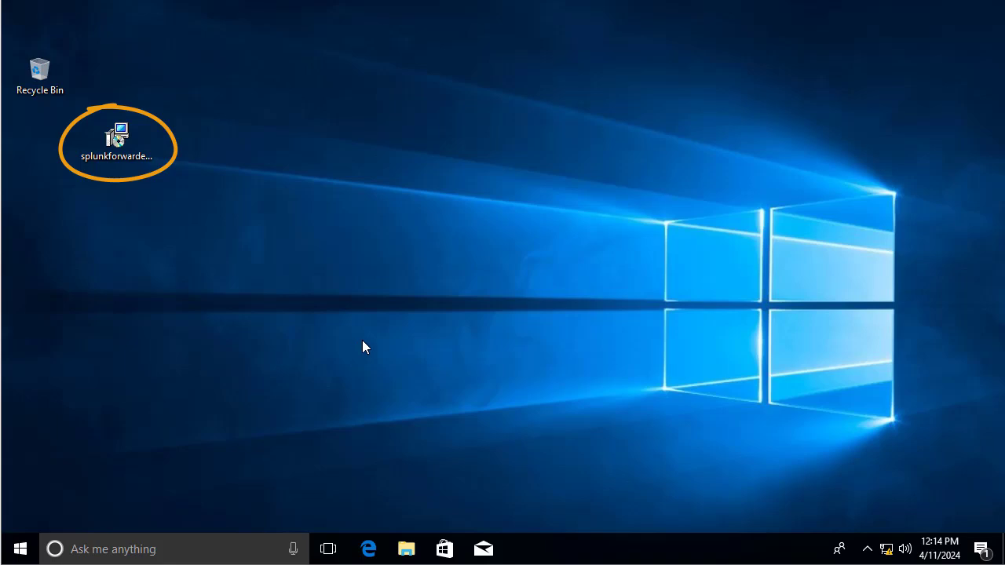
Launch the splunkforwarder installer, accept the license agreement and continue with the on-premises Splunk Enterprise option.
double_click(114, 141)
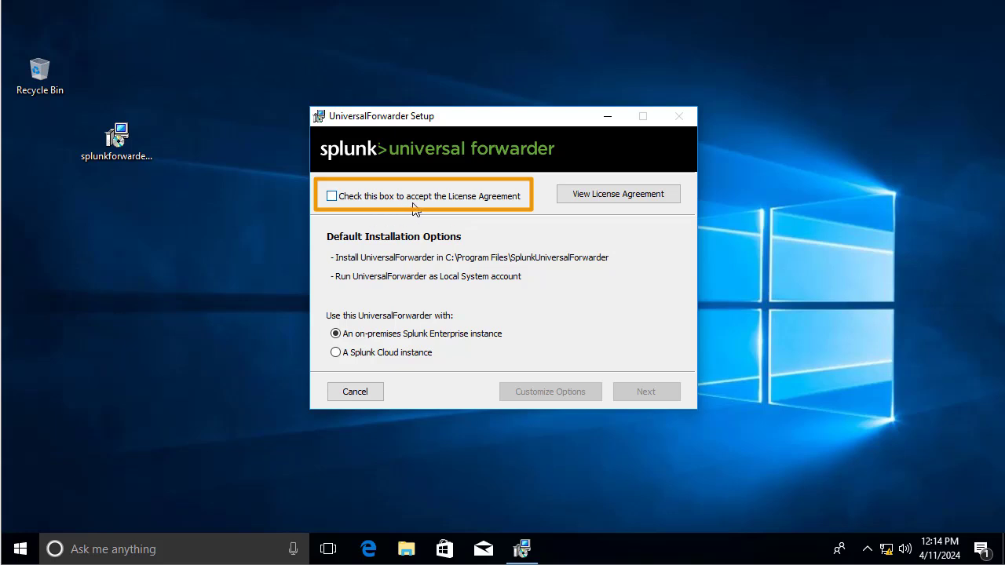
click(333, 198)
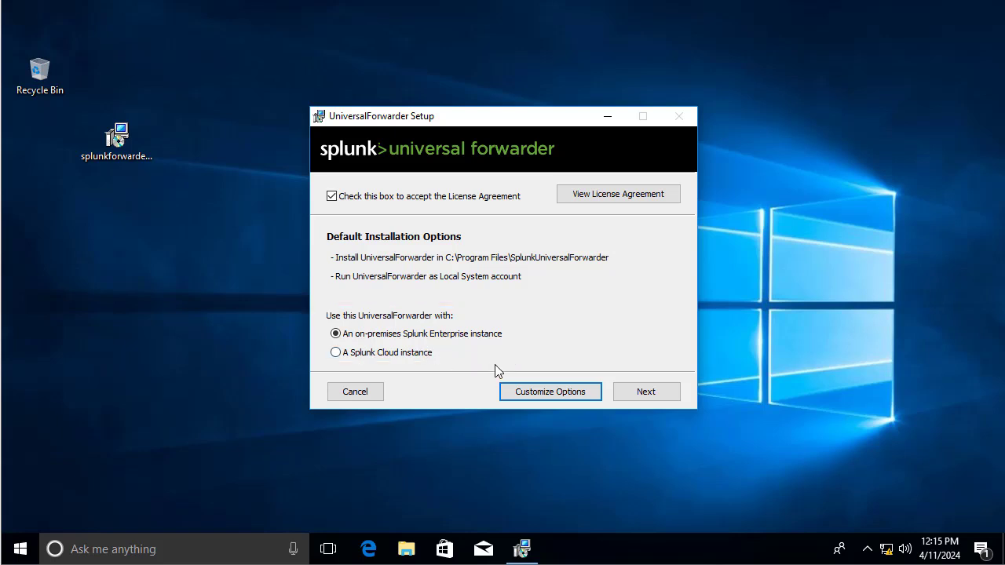
click(648, 395)
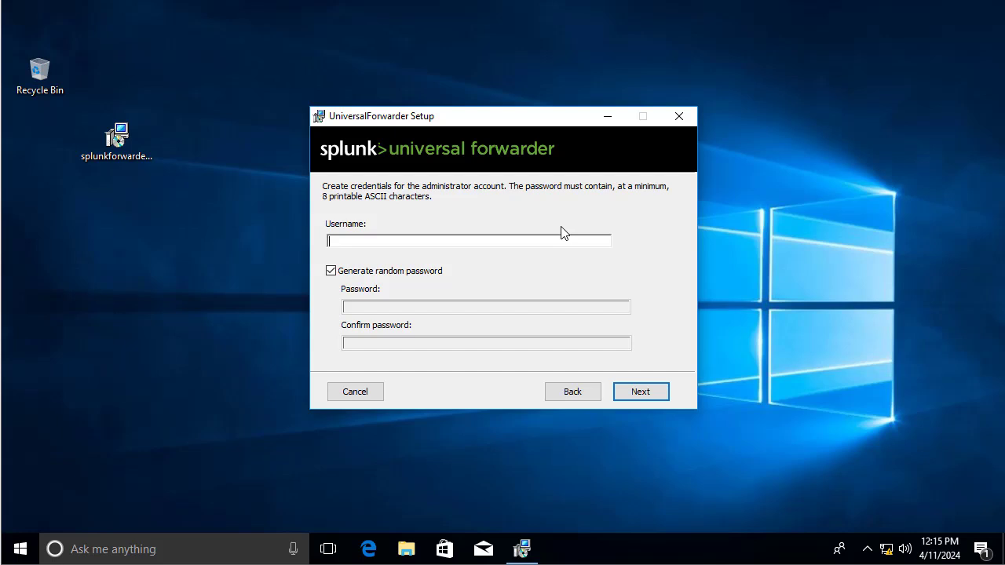
Create the administrator credentials with username admin and a manually entered, confirmed password instead of a random one.
text(admin)
click(330, 270)
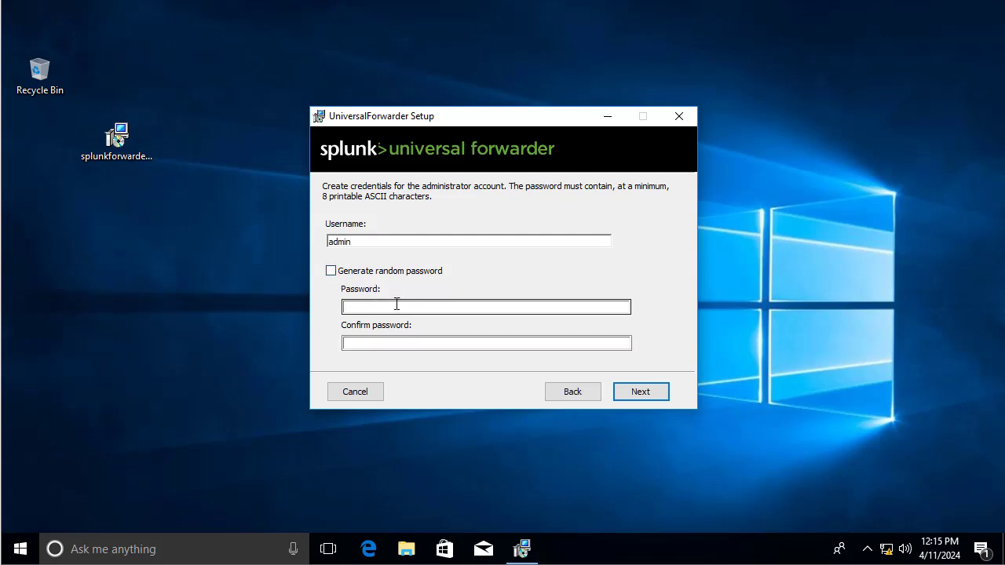
click(397, 305)
text(********)
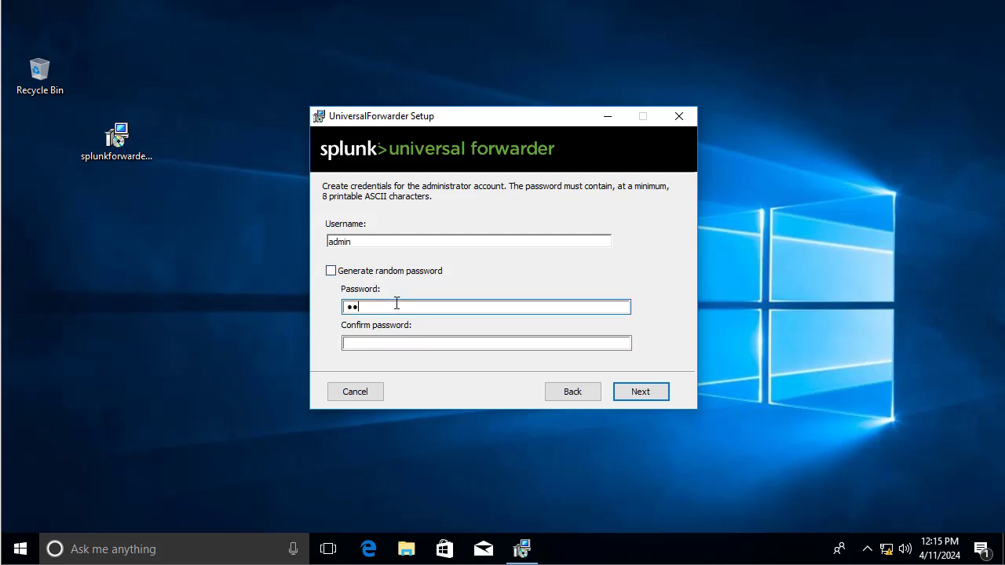
click(382, 344)
text(********)
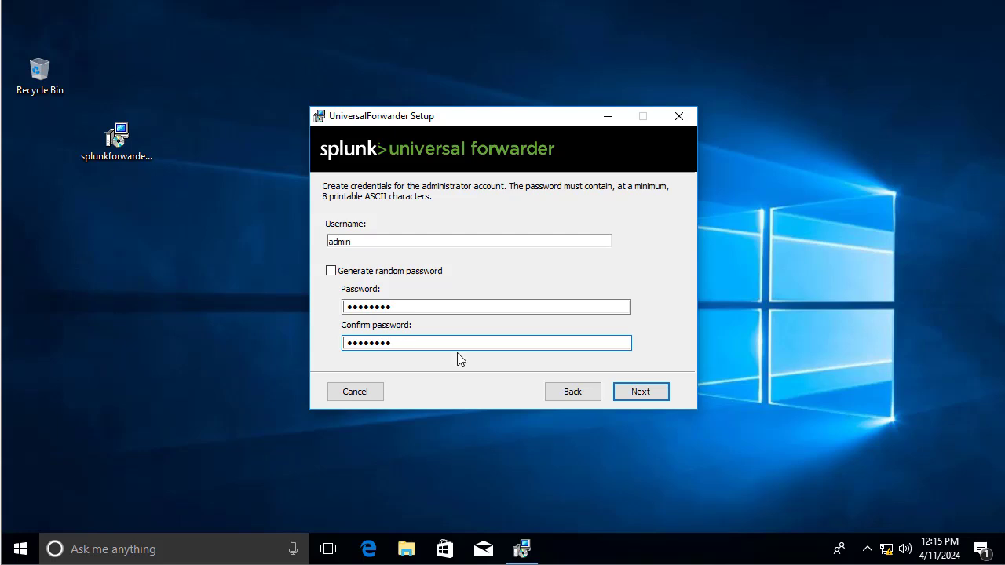
click(649, 397)
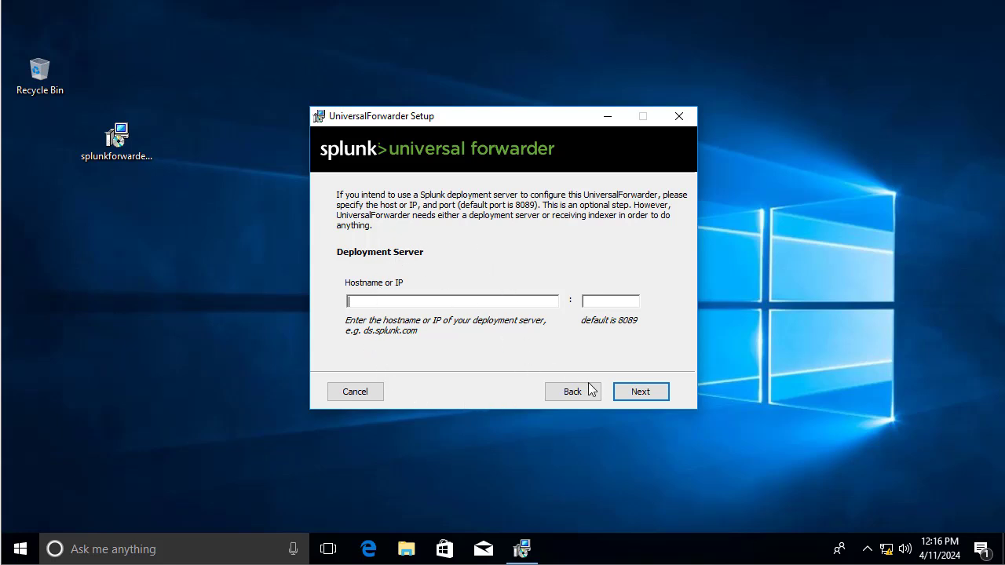
Leave the deployment server blank and set the receiving indexer to 192.168.1.3 with port 9997.
click(641, 391)
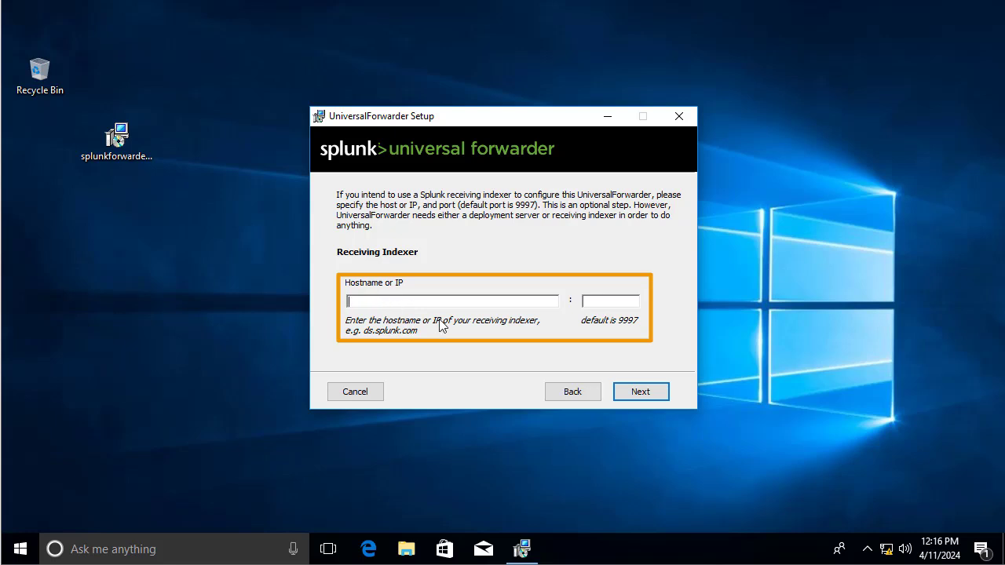
text(192)
text(.16)
text(8.1.)
text(3)
text(999)
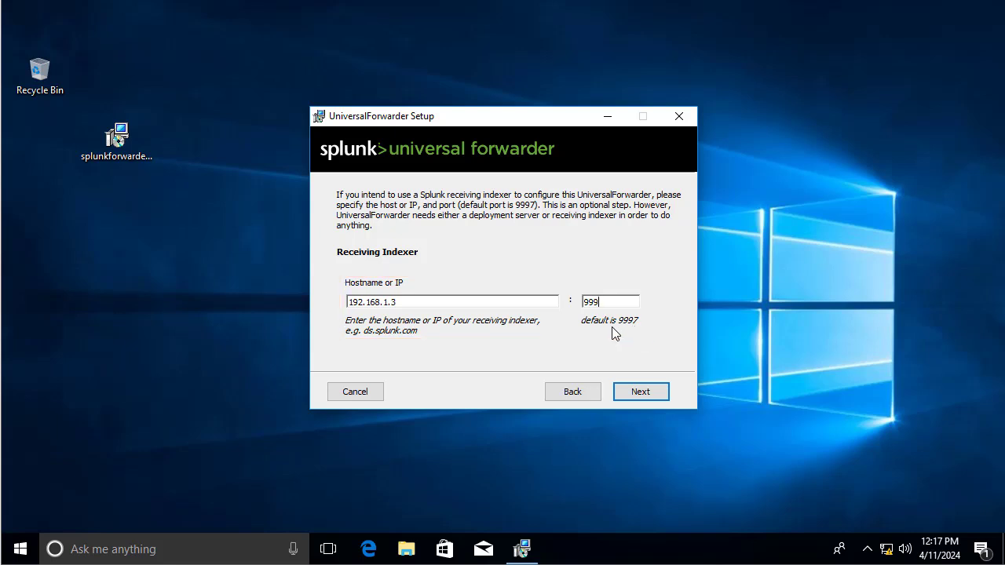
text(7)
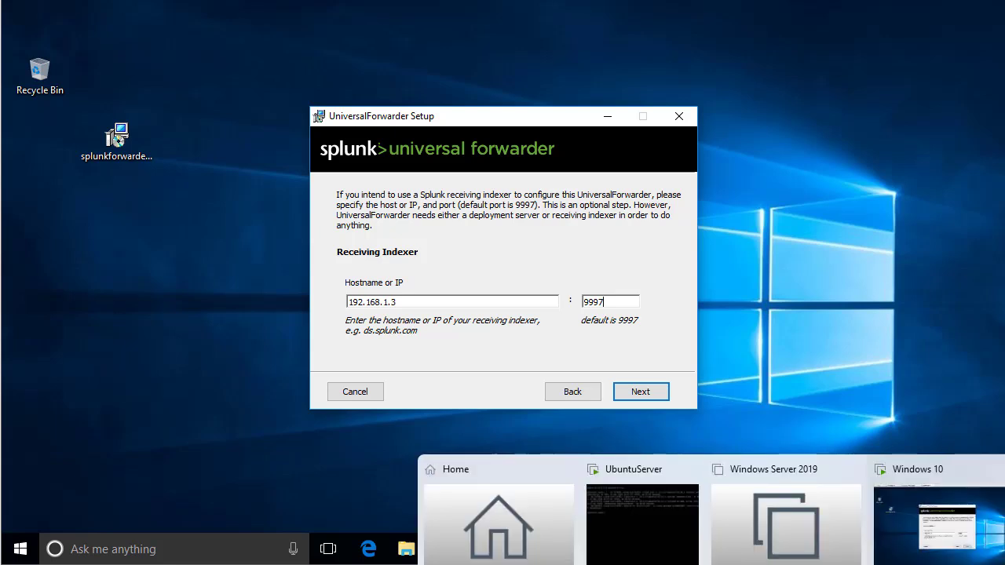
Switch to Splunk Enterprise in the browser and sign in with the saved admin username and password.
mouse_move(688, 559)
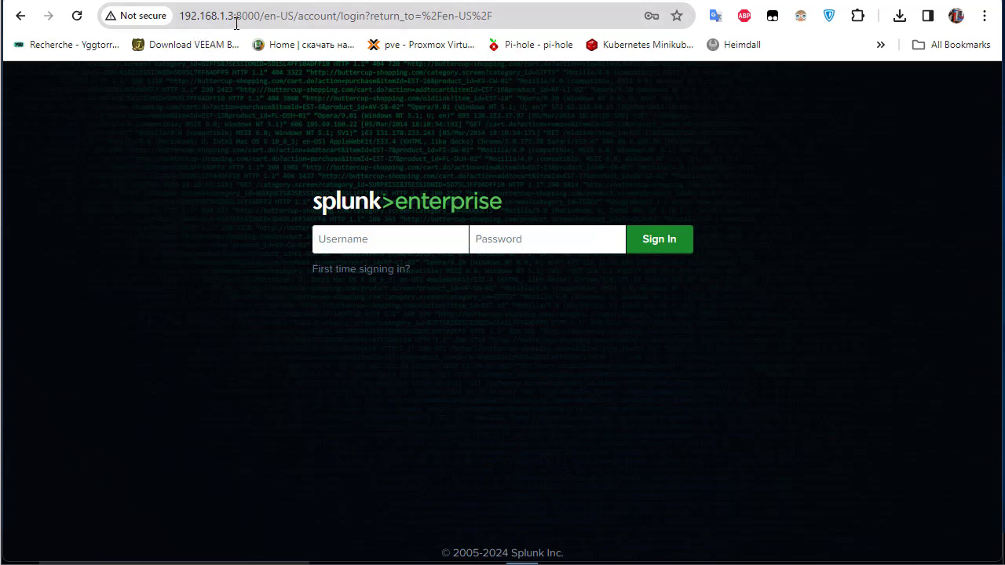
click(411, 233)
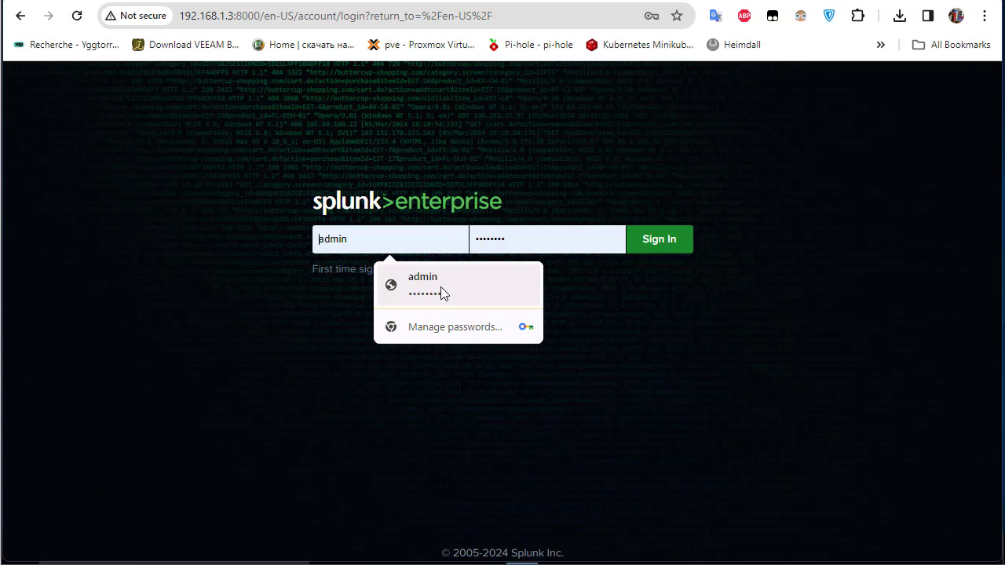
click(442, 292)
click(640, 249)
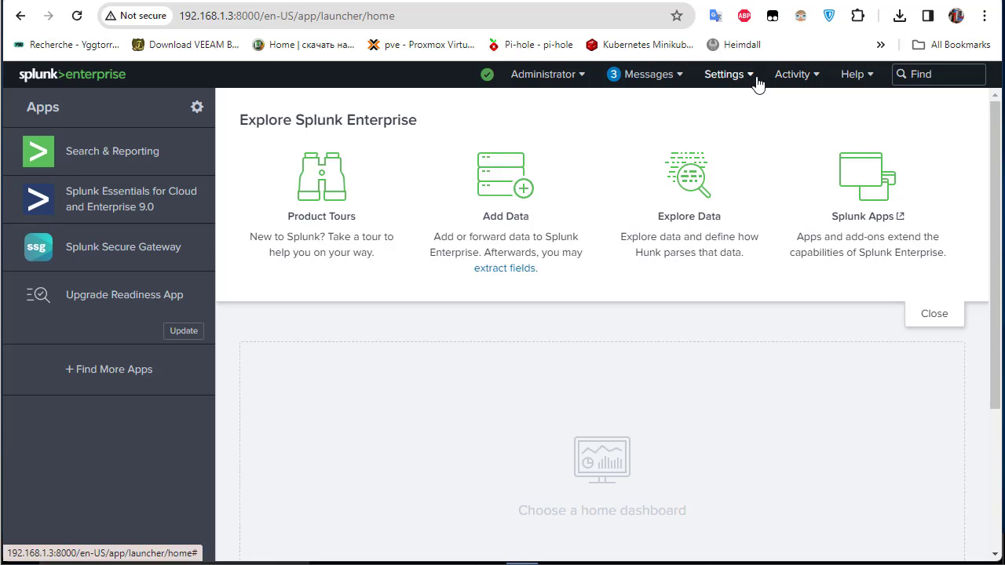
Open the receiving configuration under Forwarding and receiving and check the listening port's status.
click(748, 81)
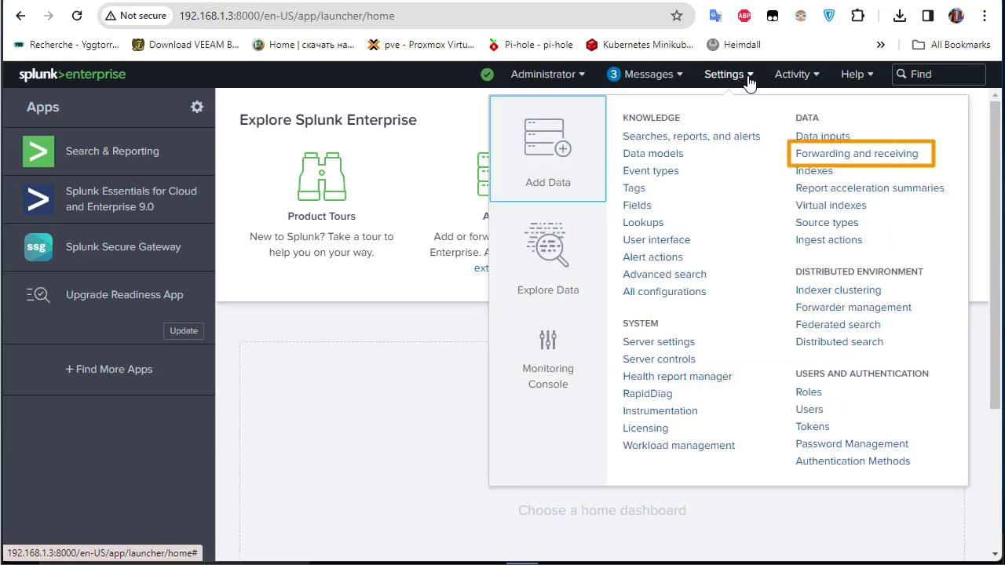
click(908, 158)
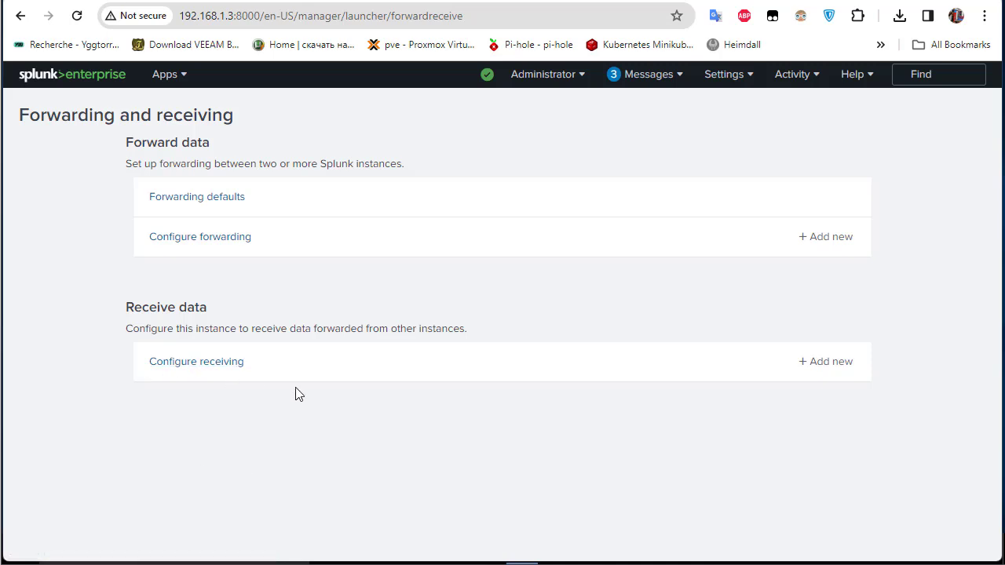
click(198, 380)
click(218, 366)
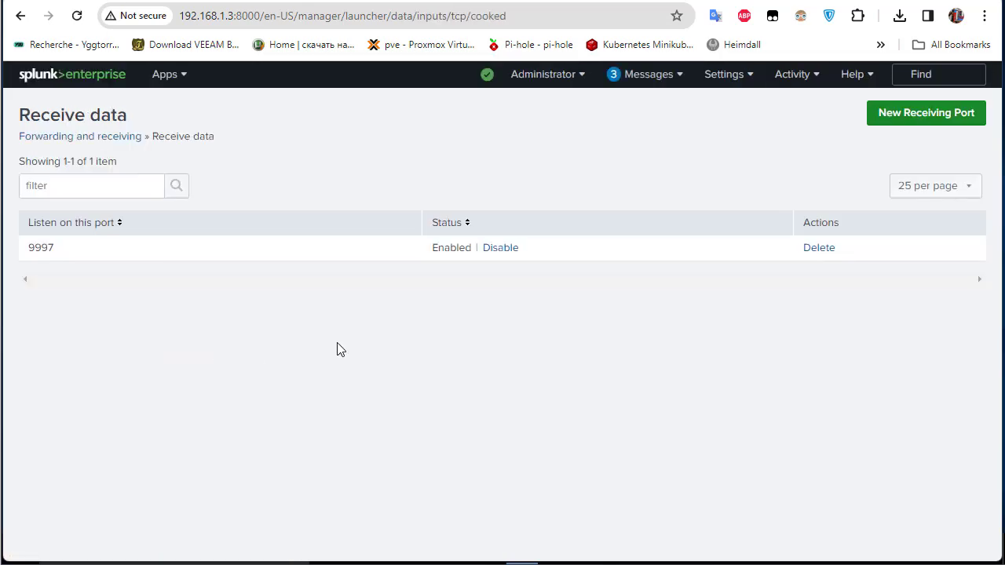
click(52, 261)
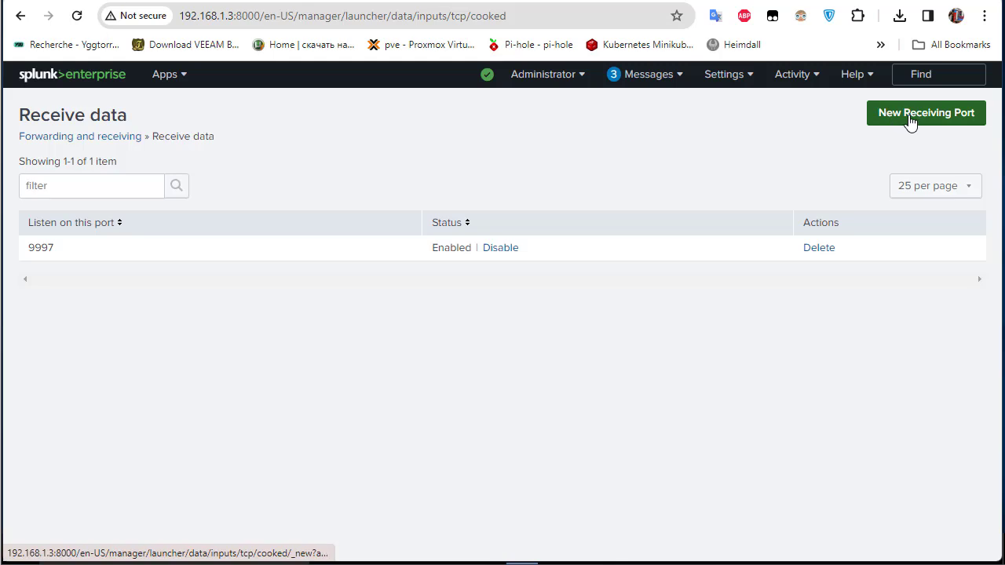
click(938, 121)
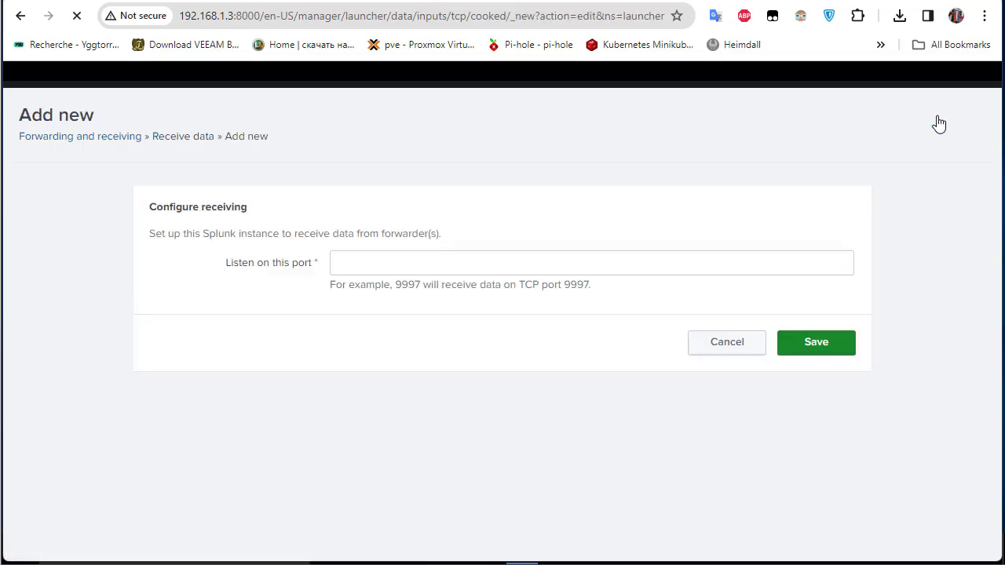
click(350, 271)
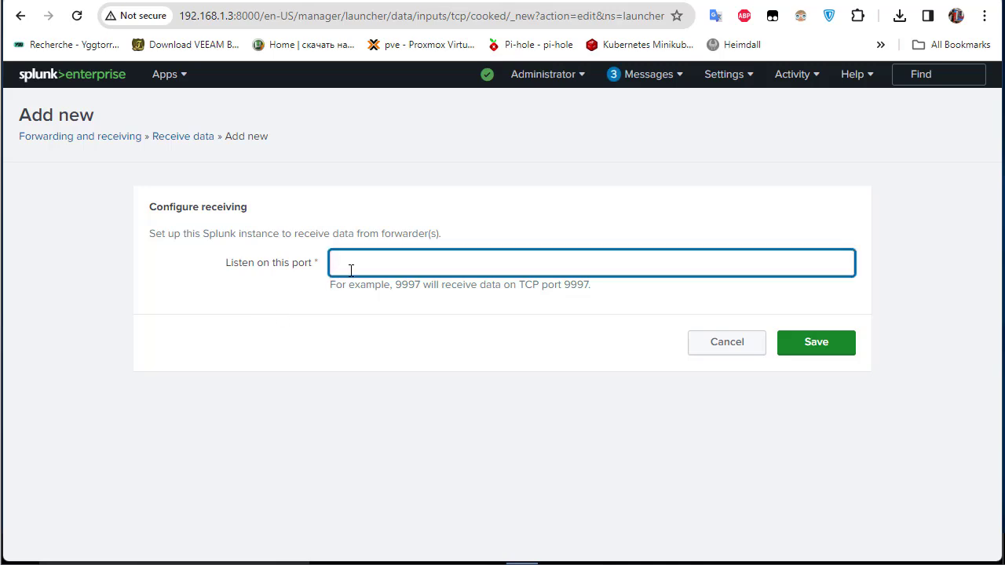
text(9999)
key(BackSpace)
text(7)
click(743, 347)
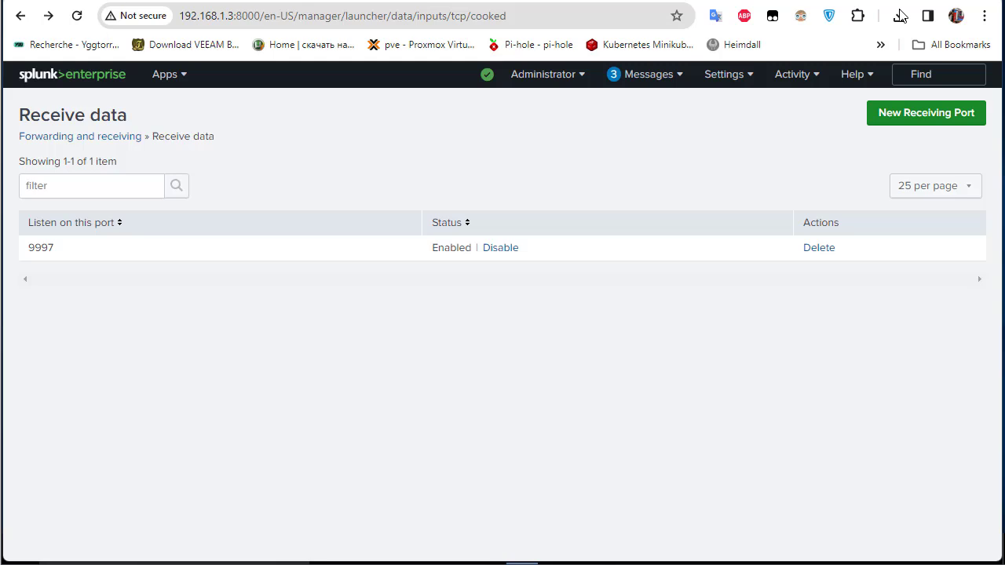
Return Splunk Enterprise to its home page, then switch back to the UniversalForwarder setup and complete the installation.
click(52, 79)
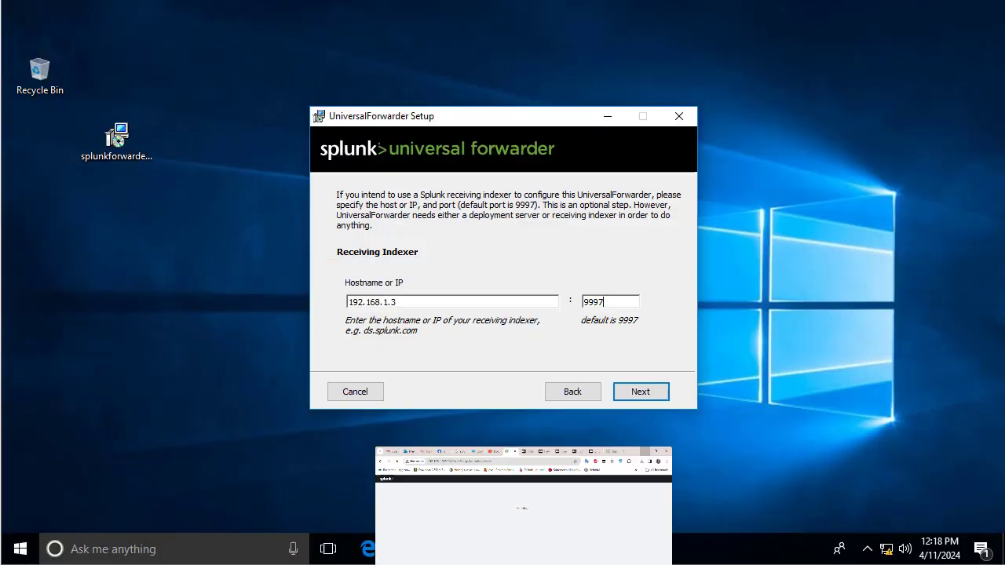
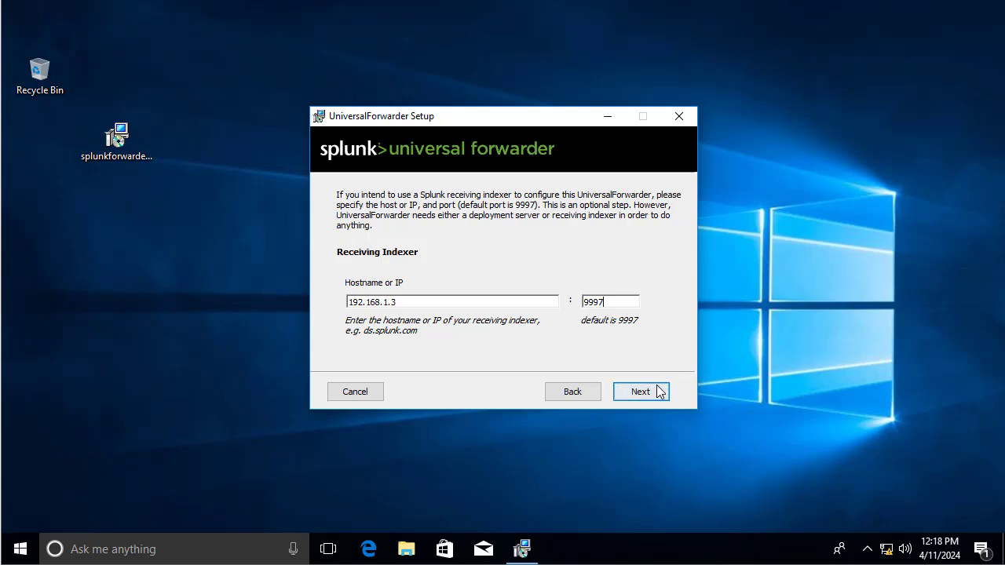
click(658, 391)
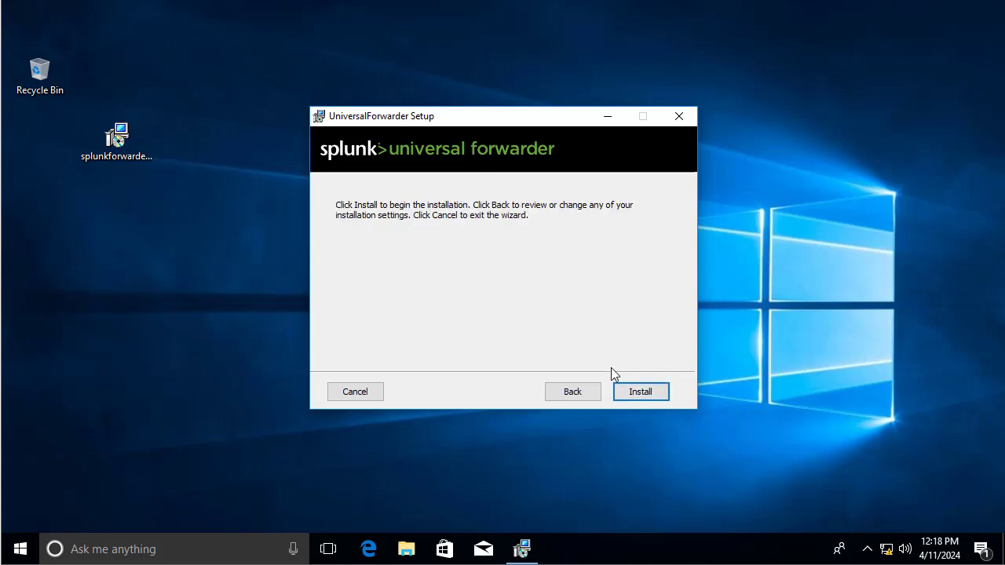
click(641, 394)
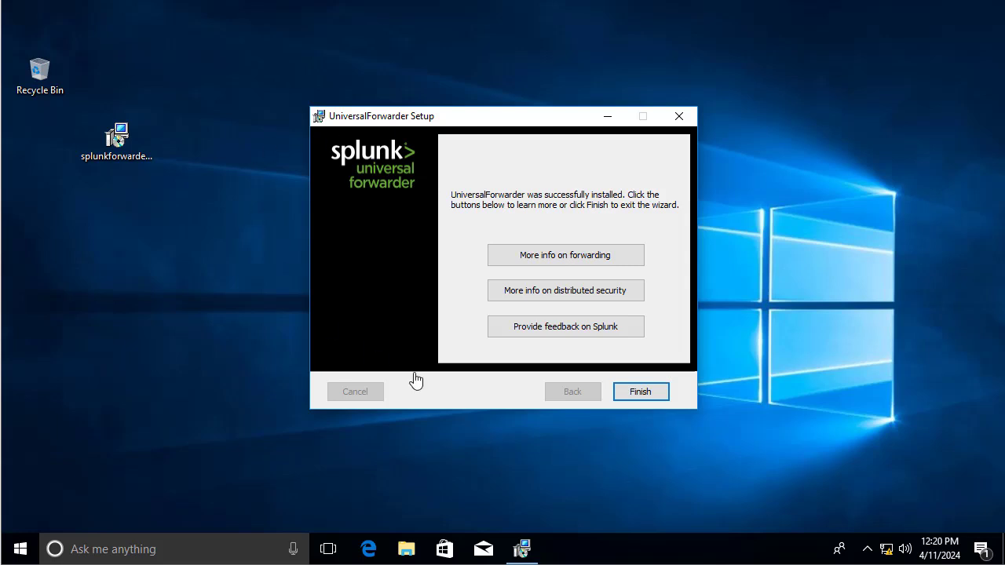
click(641, 393)
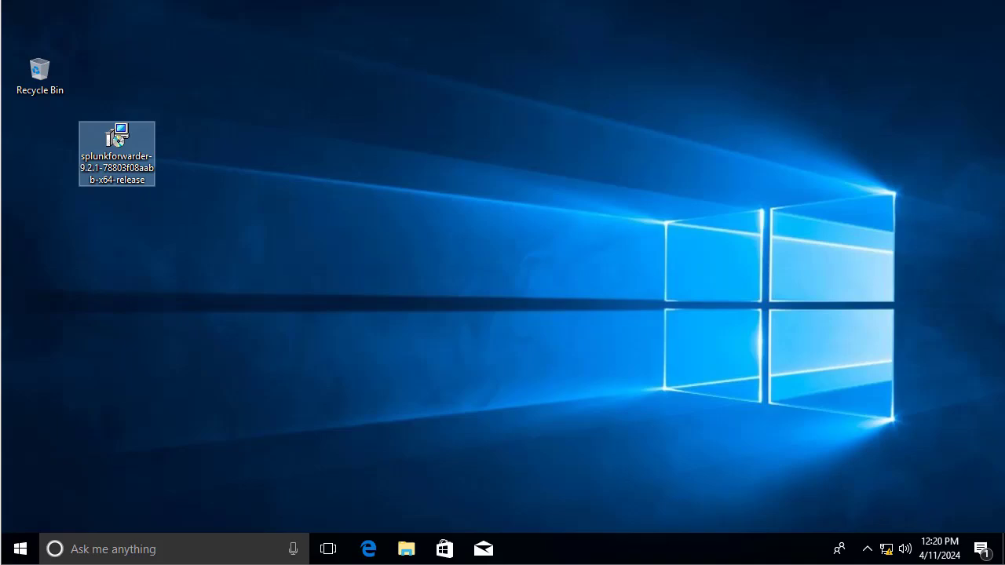
Switch to Splunk Enterprise in the browser and open the Add Data page.
click(613, 526)
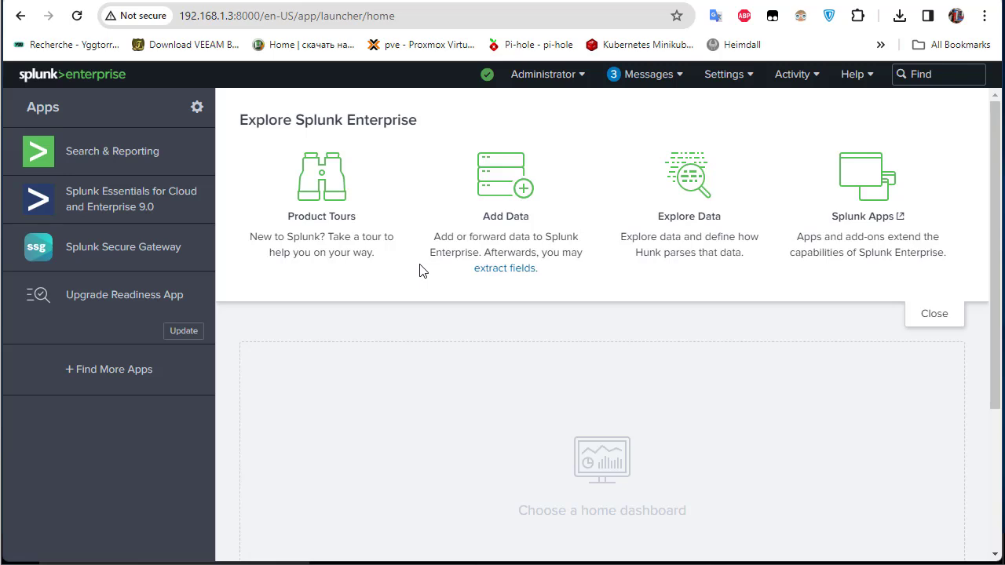
click(727, 82)
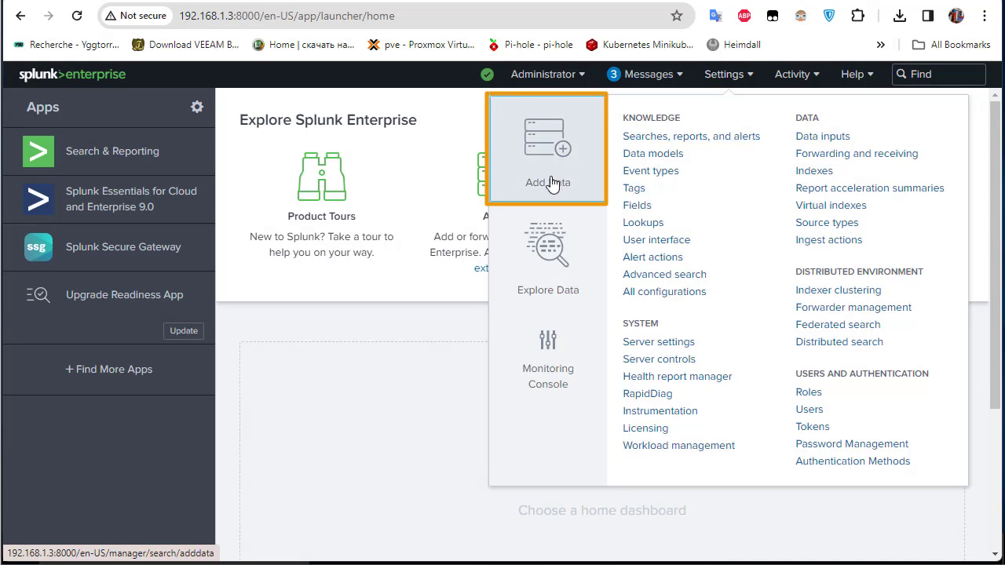
click(595, 151)
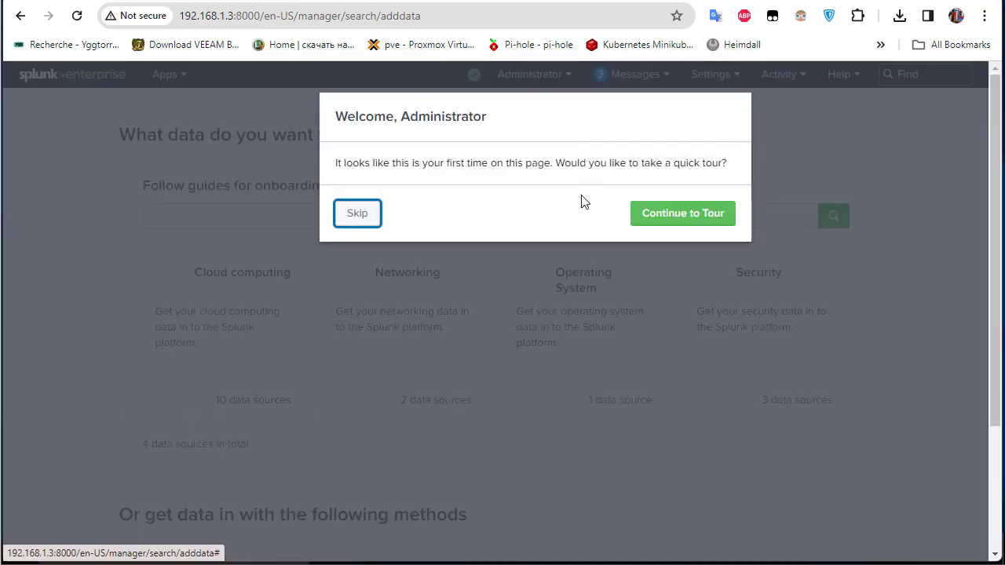
Skip the Add Data page tour and choose to forward data from a Splunk forwarder.
click(358, 216)
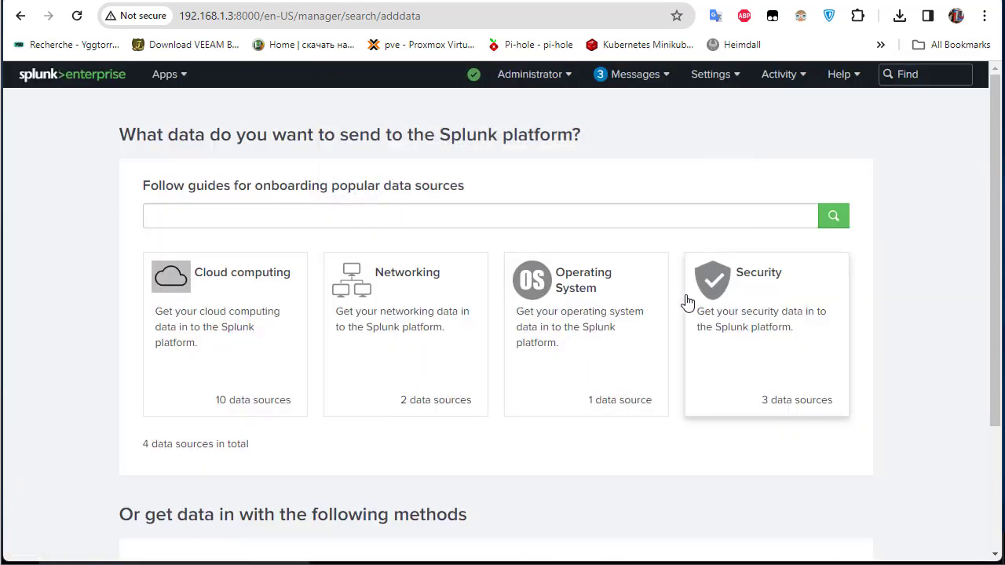
scroll(688, 302, down, 3)
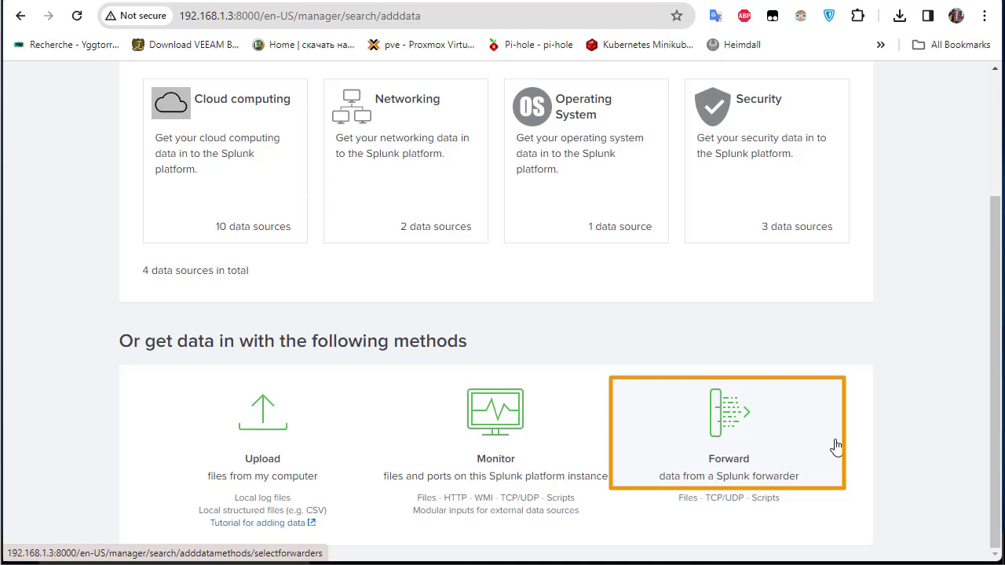
click(760, 432)
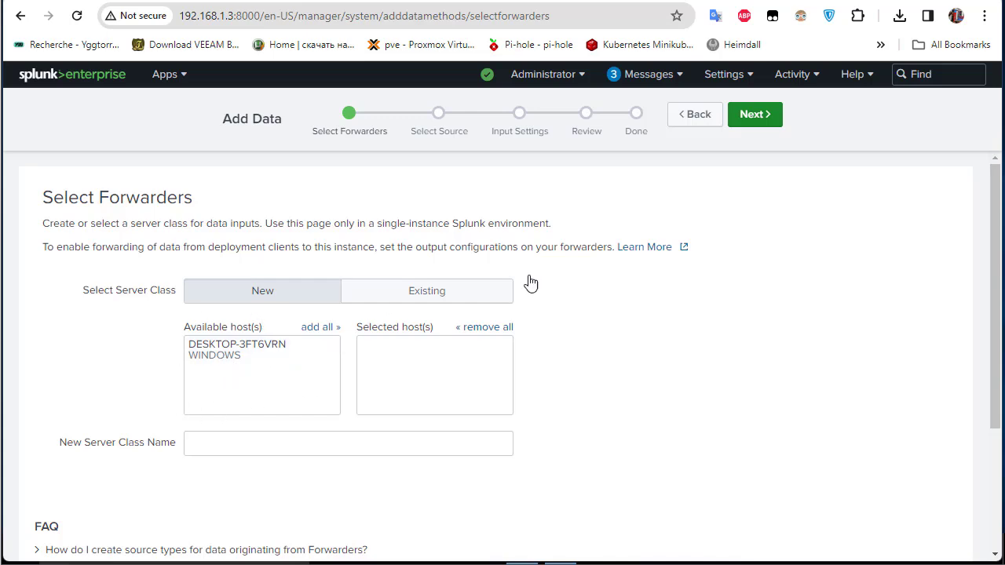
Check the connected client in Forwarder management, then return to Add Data's forwarder selection.
click(743, 77)
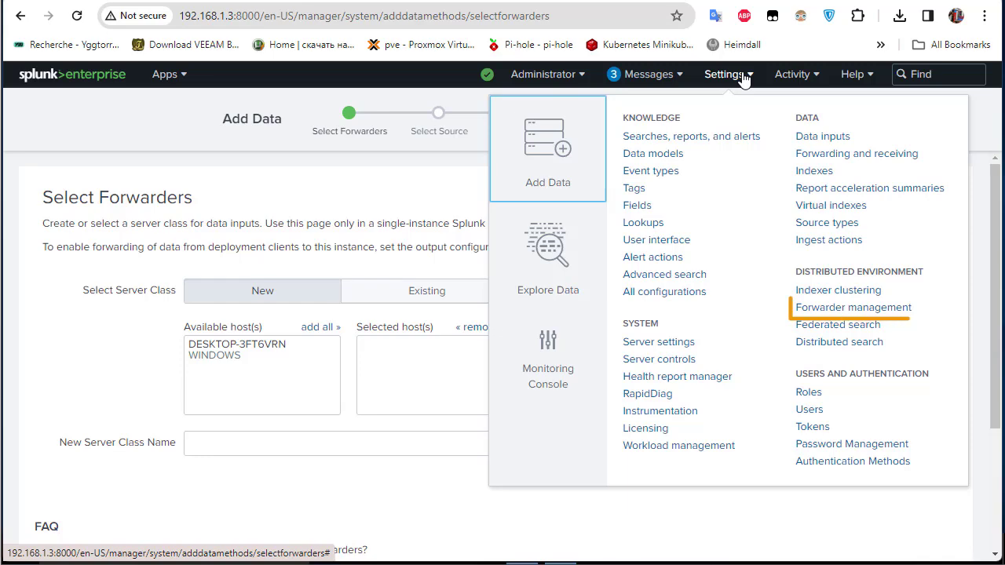
click(807, 310)
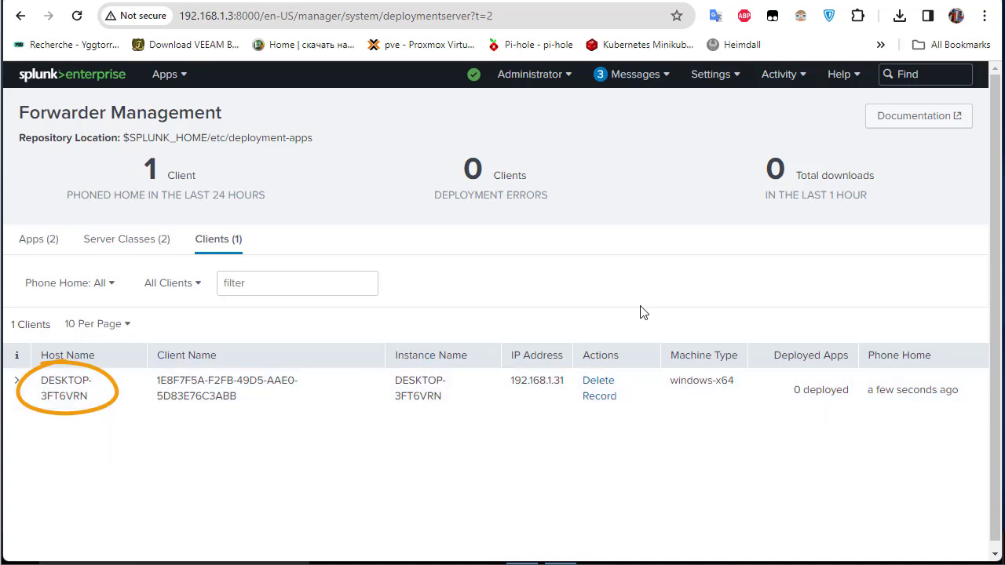
click(728, 80)
click(540, 166)
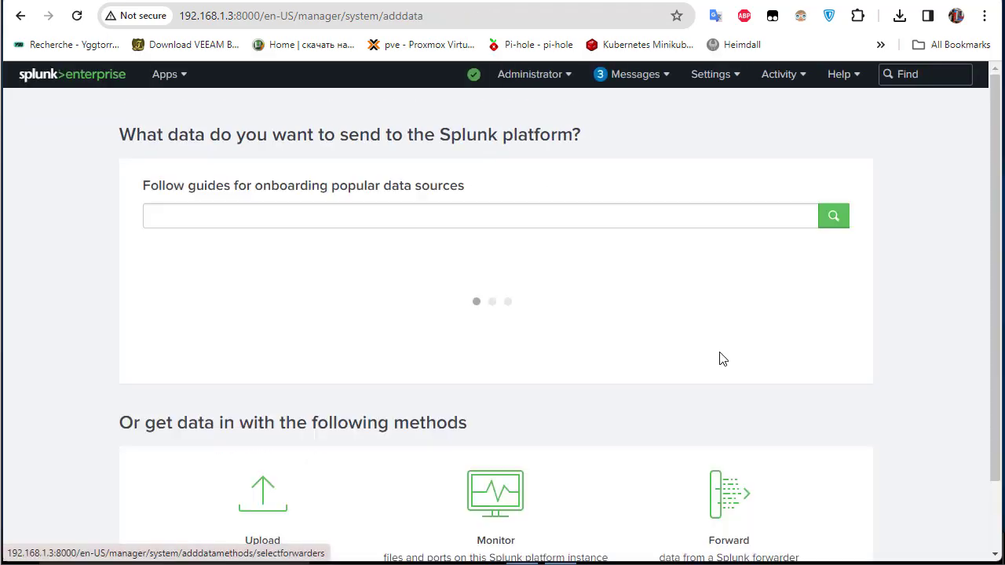
scroll(746, 460, down, 3)
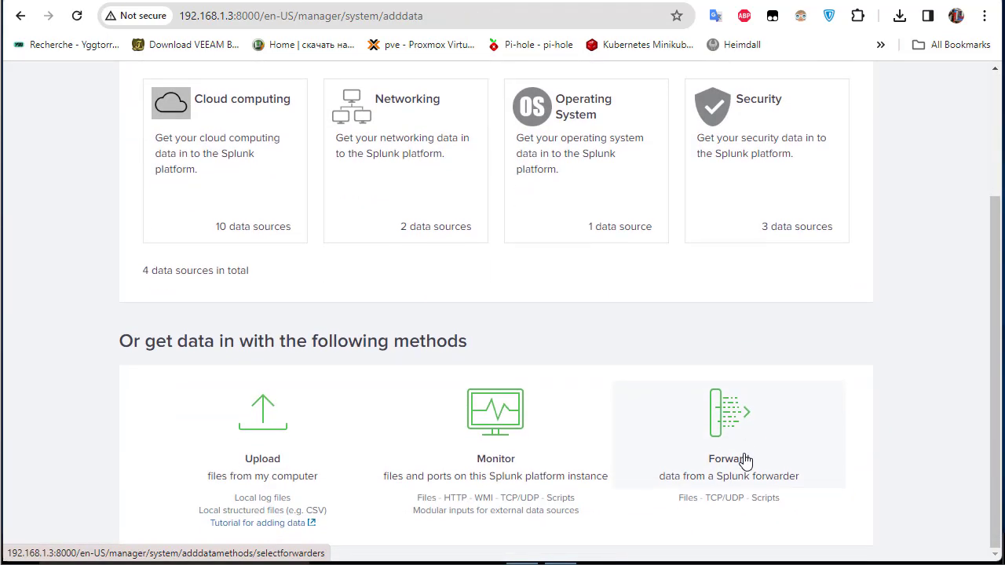
click(726, 427)
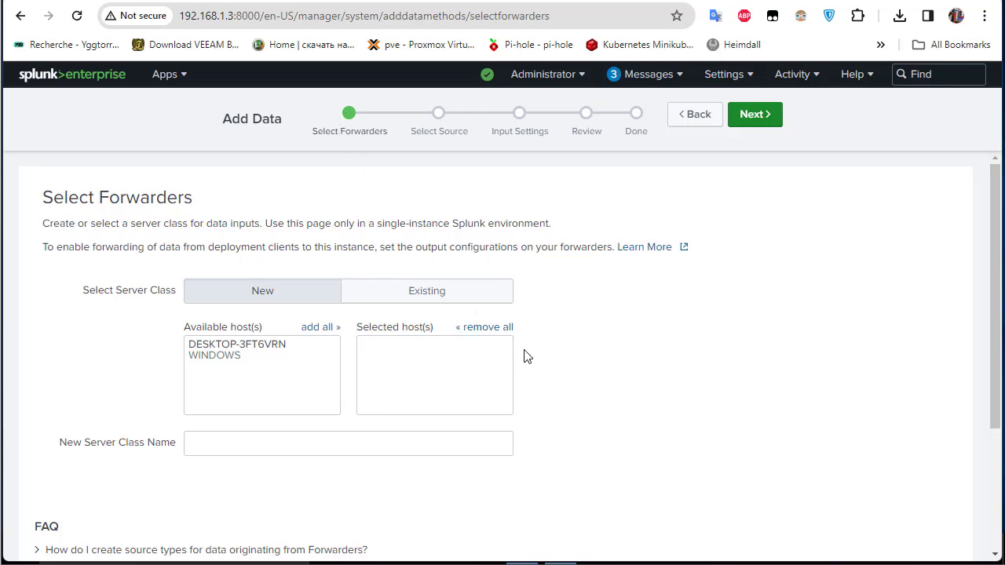
Add the Windows host DESKTOP-3FT6VRN to the selected hosts and name the new server class Win10.
click(238, 360)
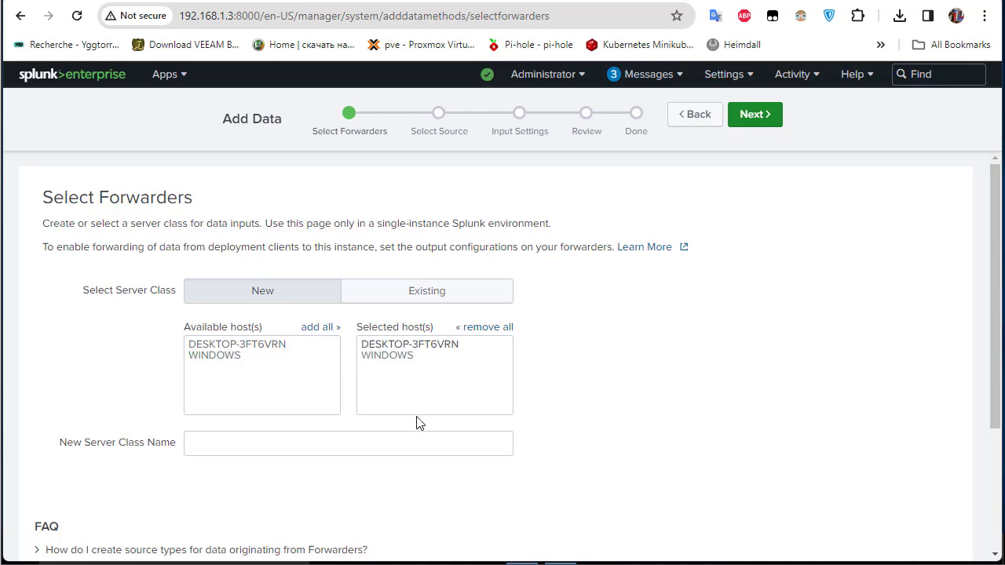
click(247, 444)
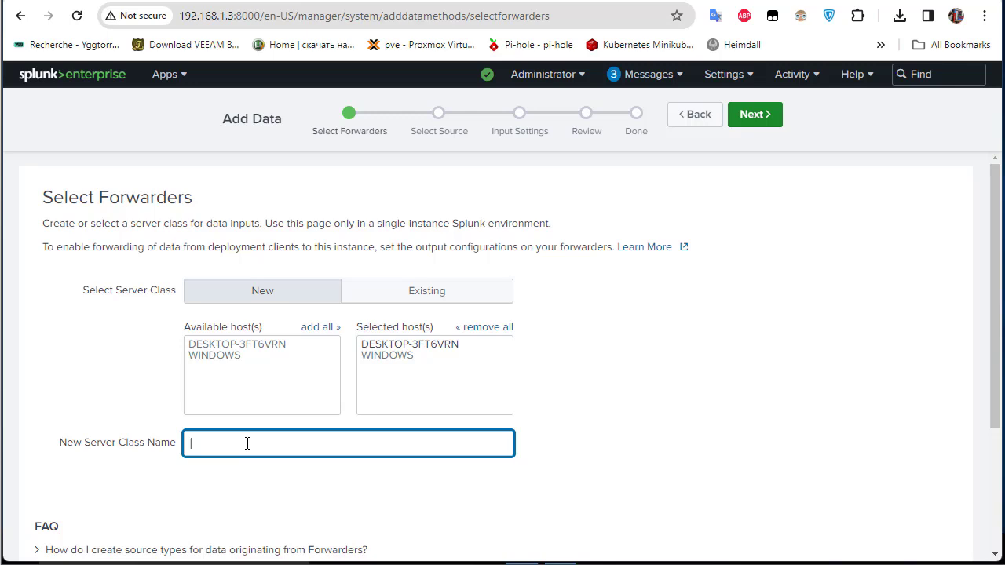
text(Win10)
scroll(724, 346, down, 3)
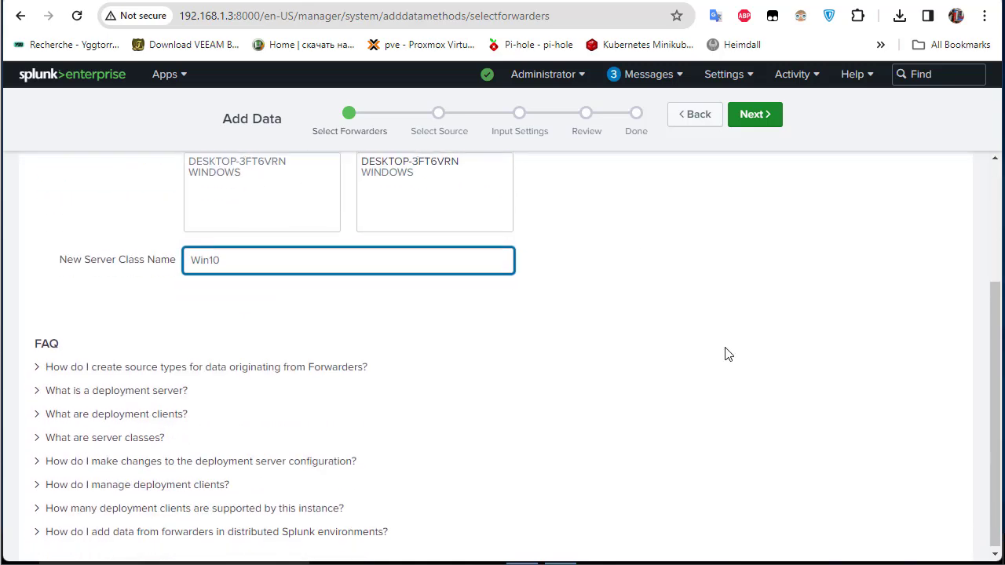
scroll(727, 352, up, 3)
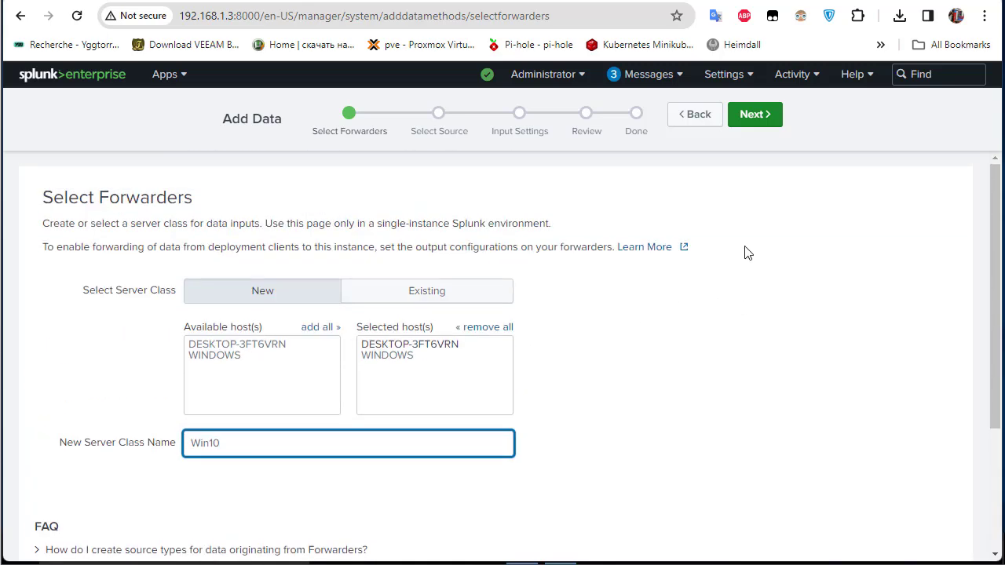
Continue to source selection, choose Local Event Logs and look through the available event logs.
click(751, 117)
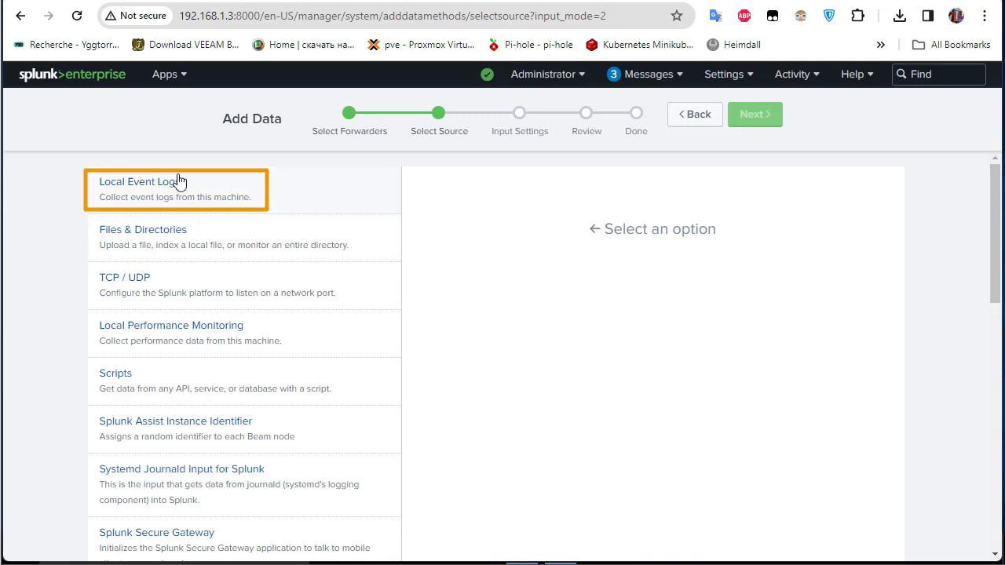
click(241, 200)
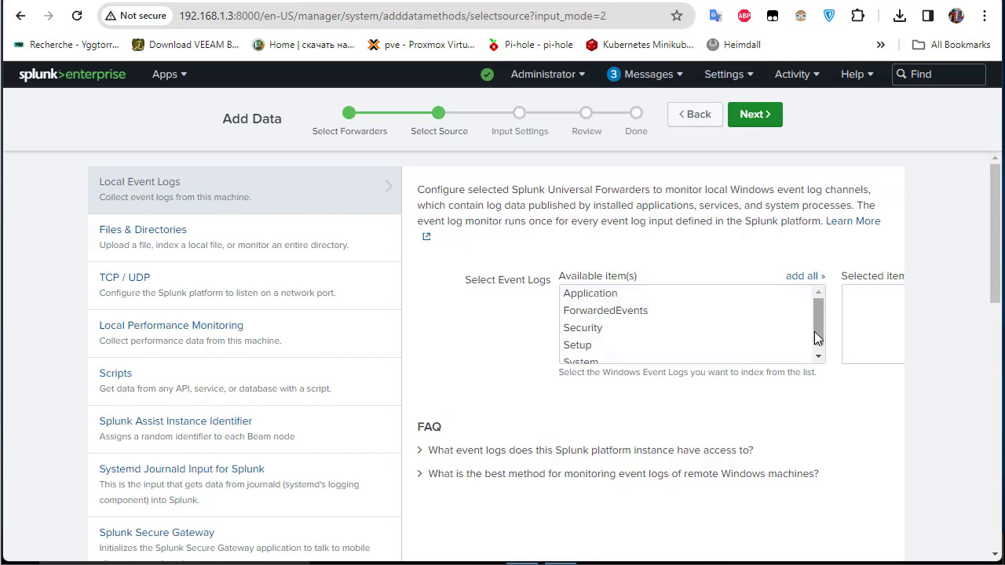
drag(815, 331, 813, 343)
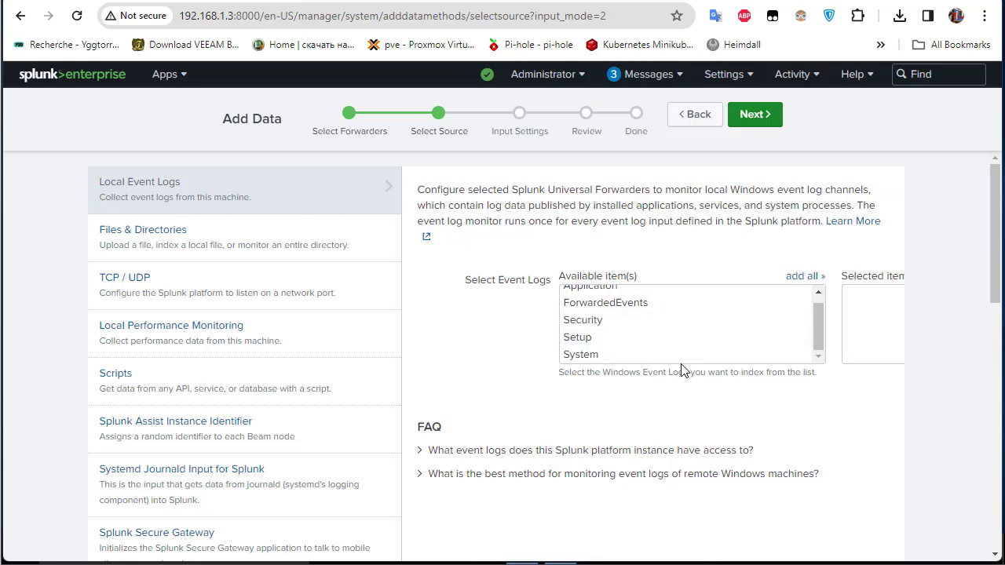
Switch to the Windows 10 machine and open Computer Management through This PC in File Explorer.
mouse_move(685, 564)
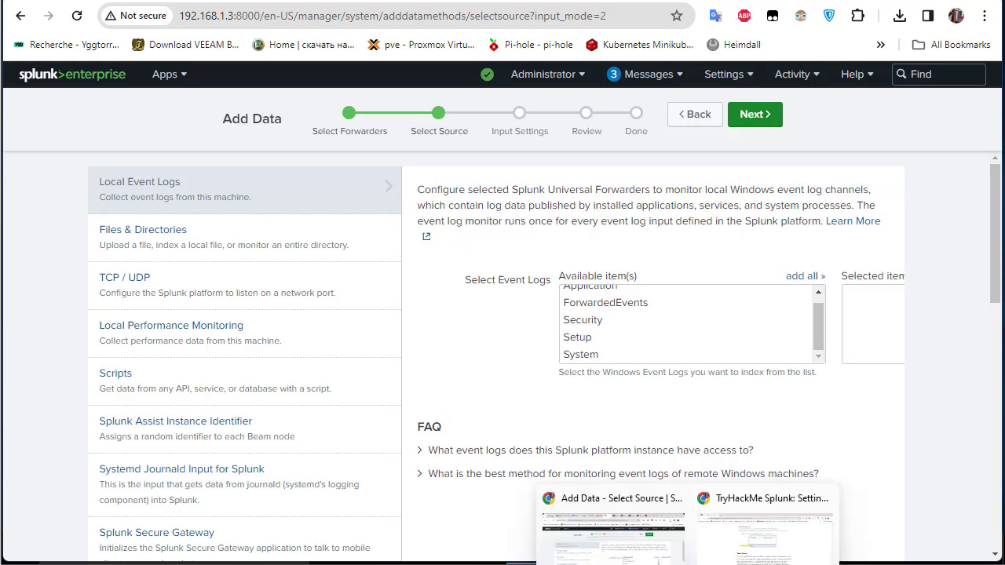
mouse_move(718, 561)
click(960, 540)
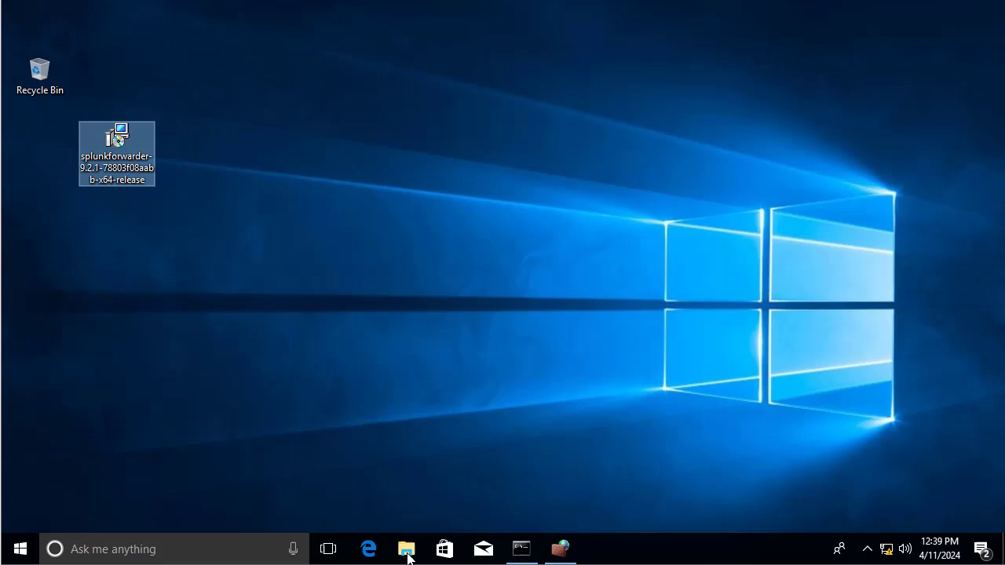
click(407, 549)
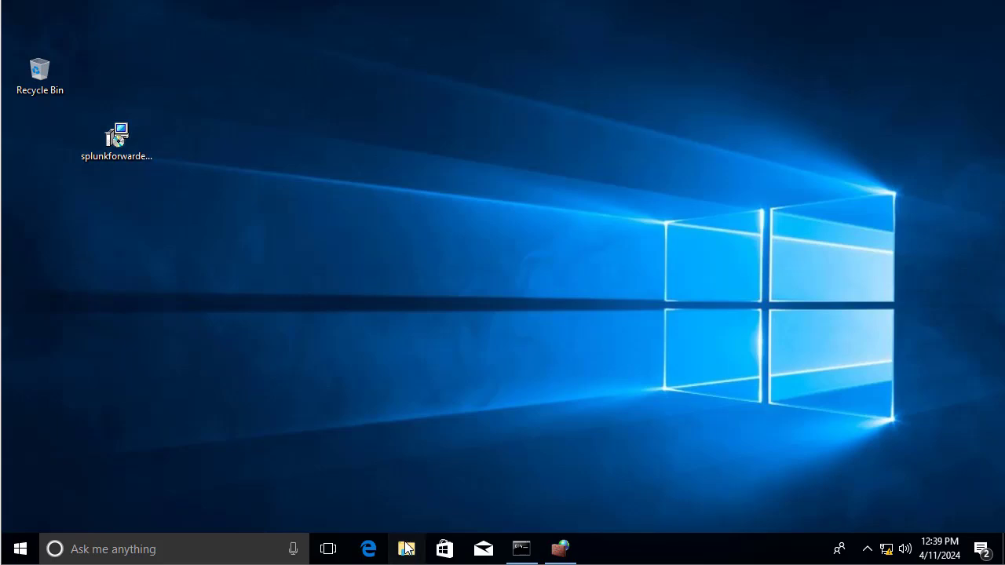
click(407, 549)
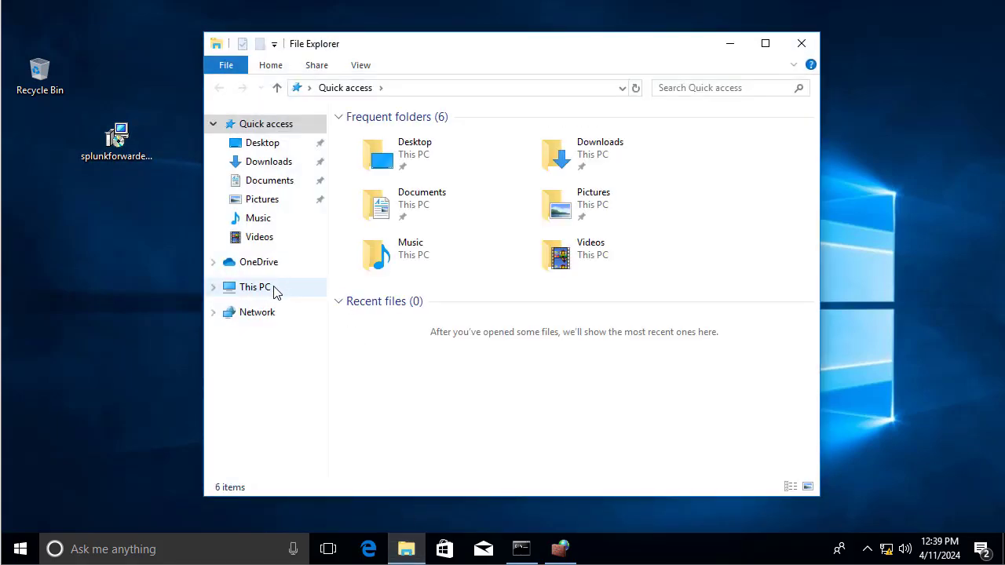
right_click(260, 290)
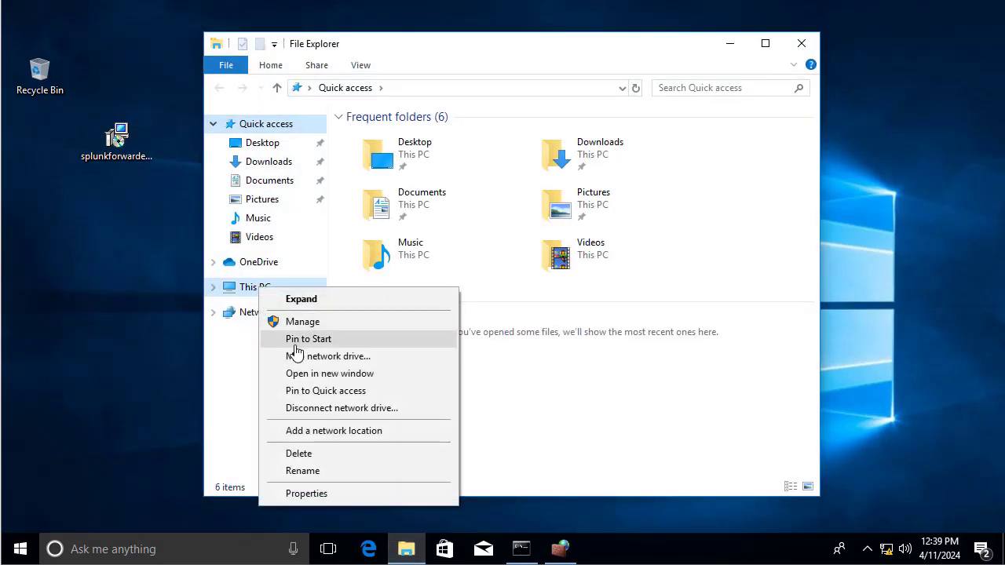
click(311, 322)
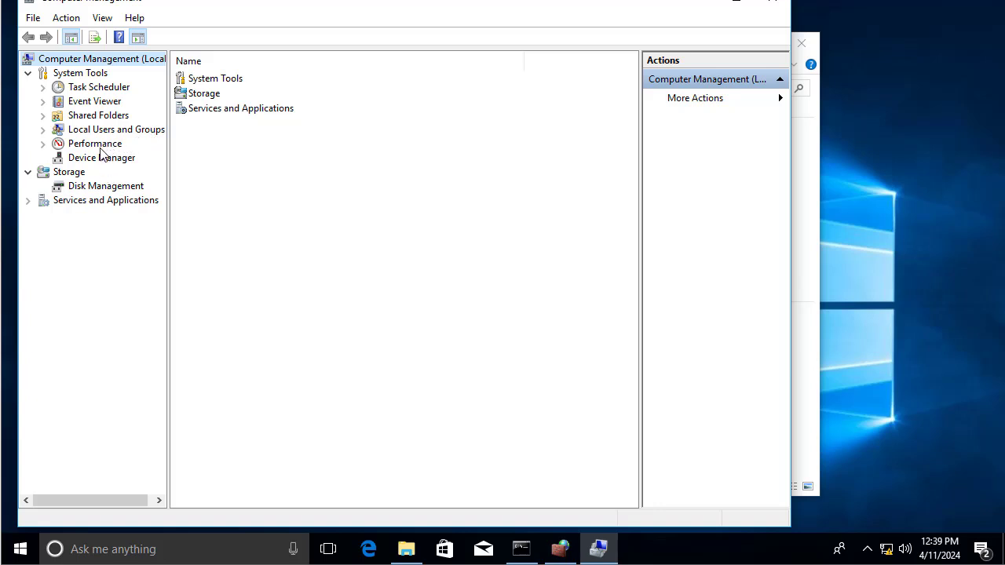
Expand Windows Logs under Event Viewer, widen the navigation tree and view the Application log.
click(44, 102)
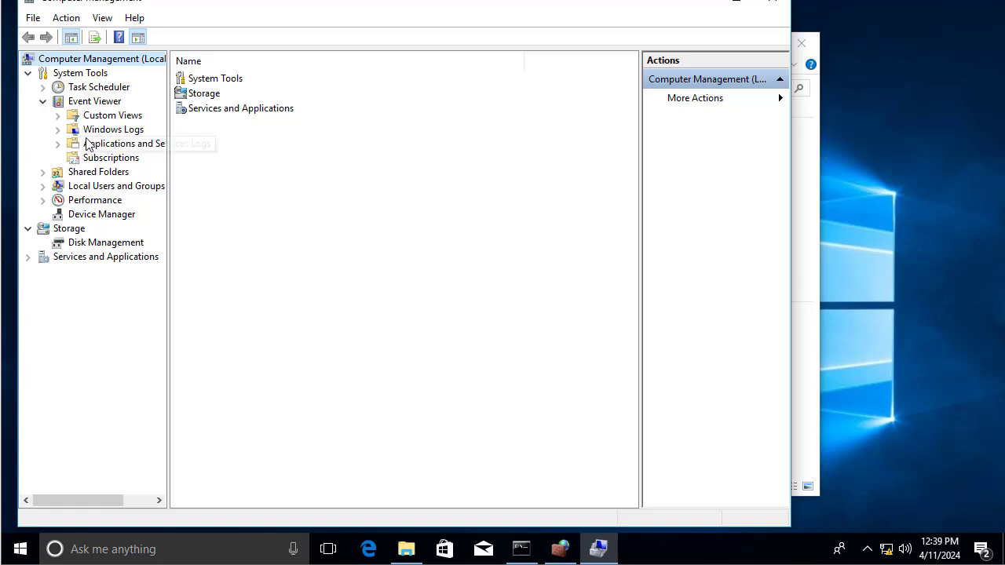
click(58, 131)
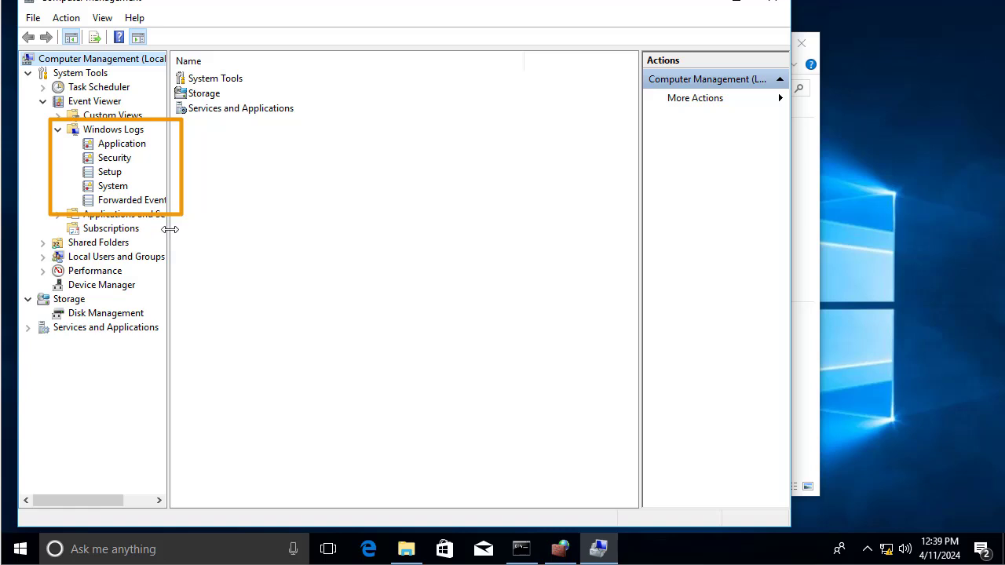
drag(171, 229, 238, 228)
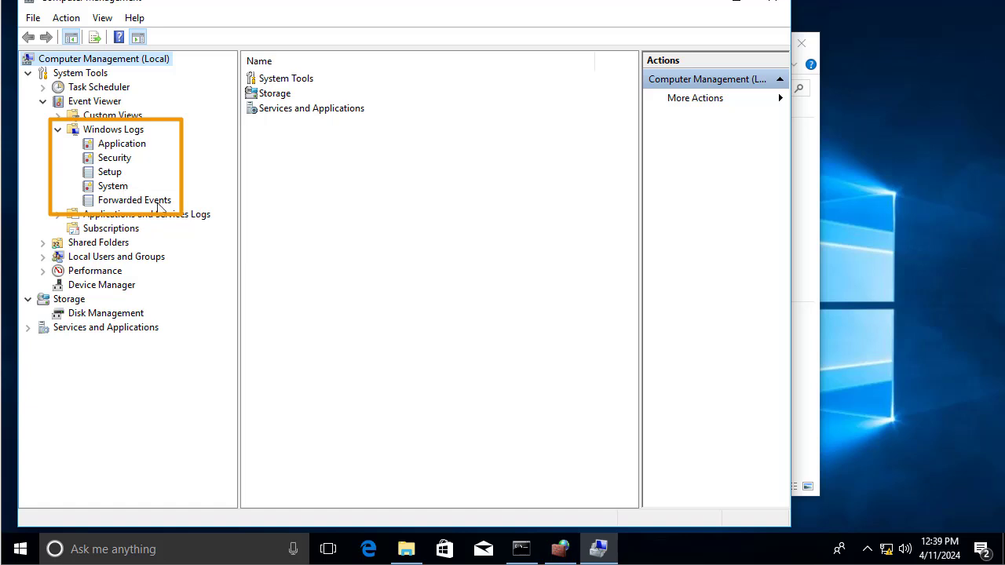
click(118, 146)
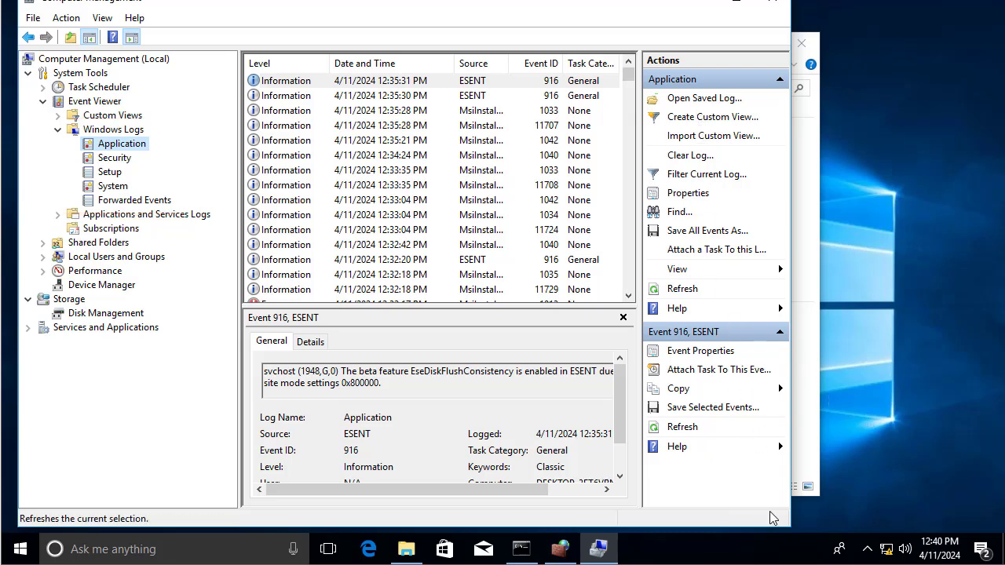
Switch back to Splunk Enterprise in the browser, add all available event logs and continue to the input settings.
mouse_move(683, 559)
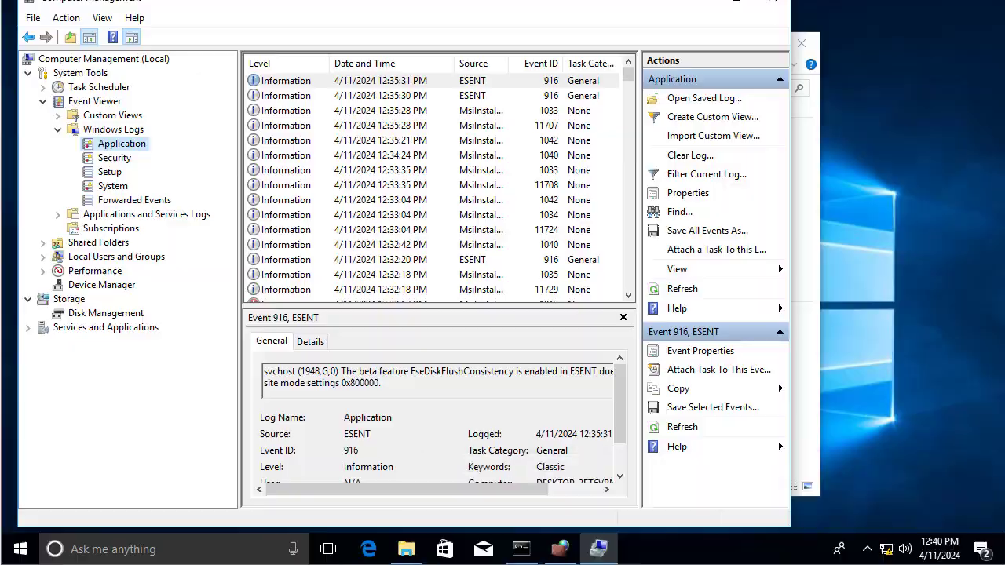
mouse_move(572, 561)
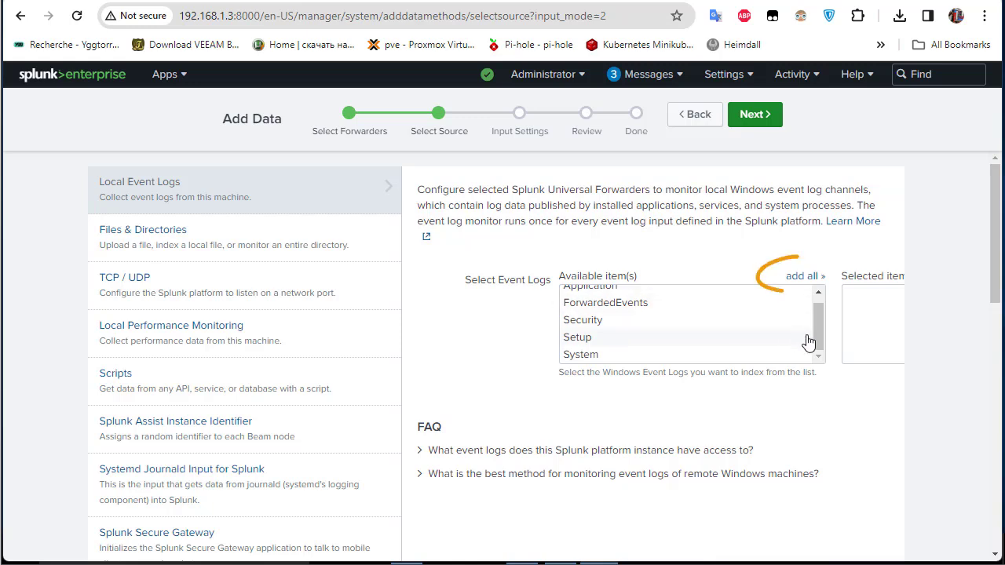
drag(821, 333, 821, 307)
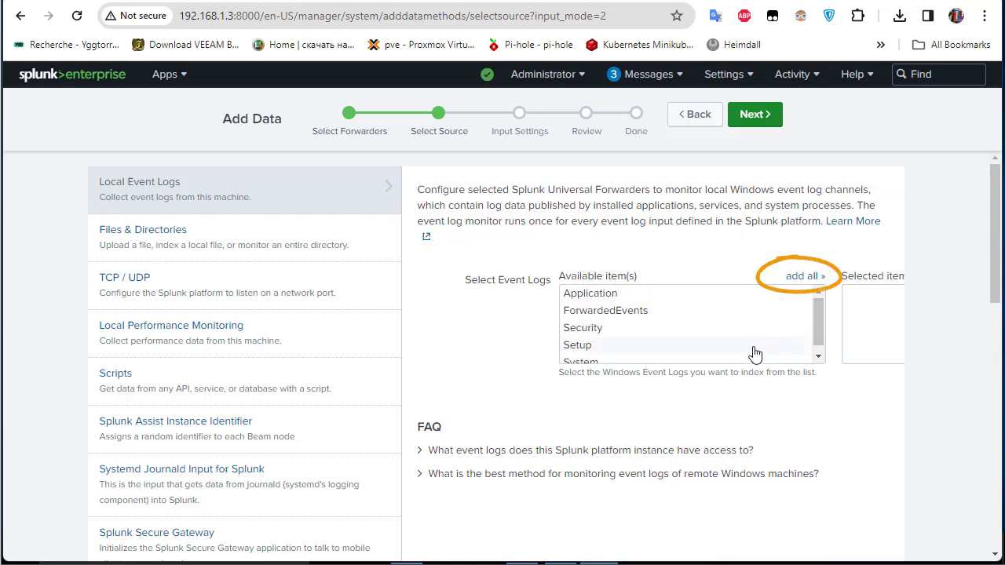
click(795, 284)
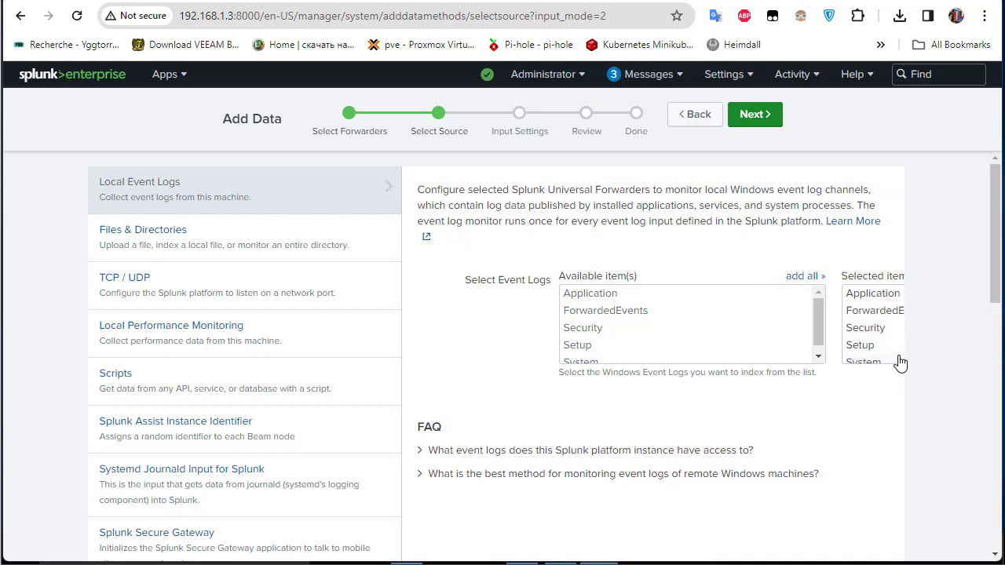
click(752, 117)
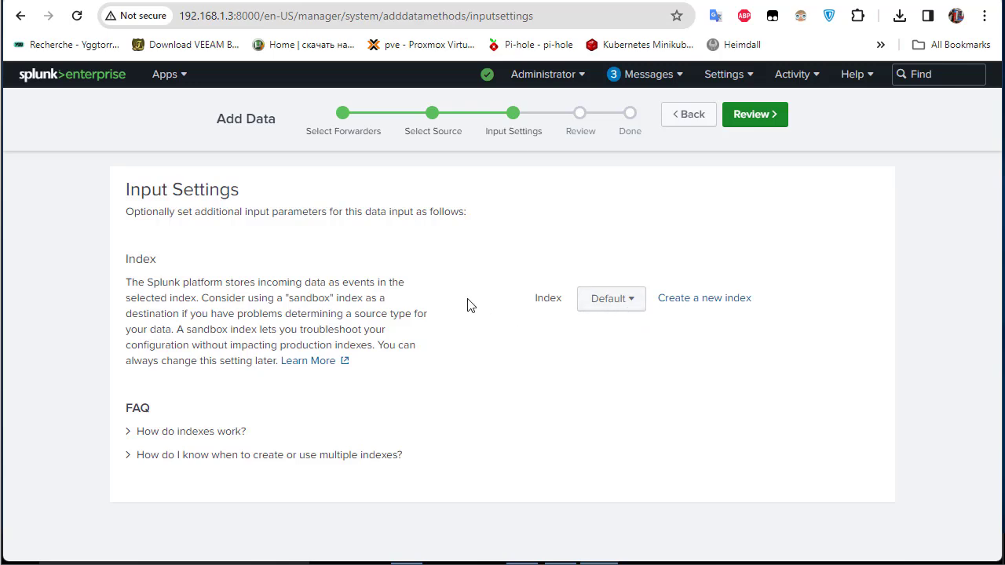
Check the existing indexes, and create and save a new events index named win10_index for the input.
click(634, 312)
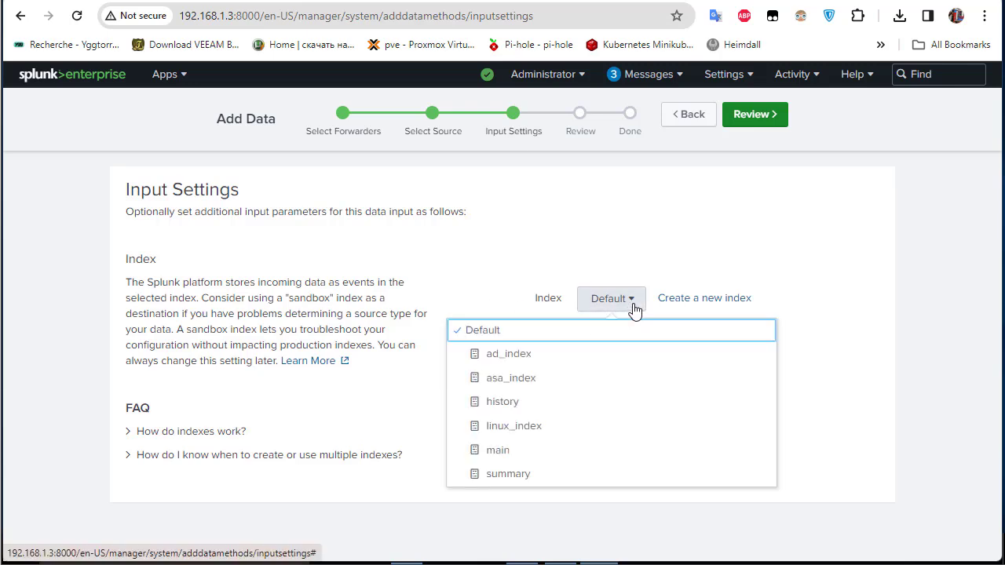
click(672, 249)
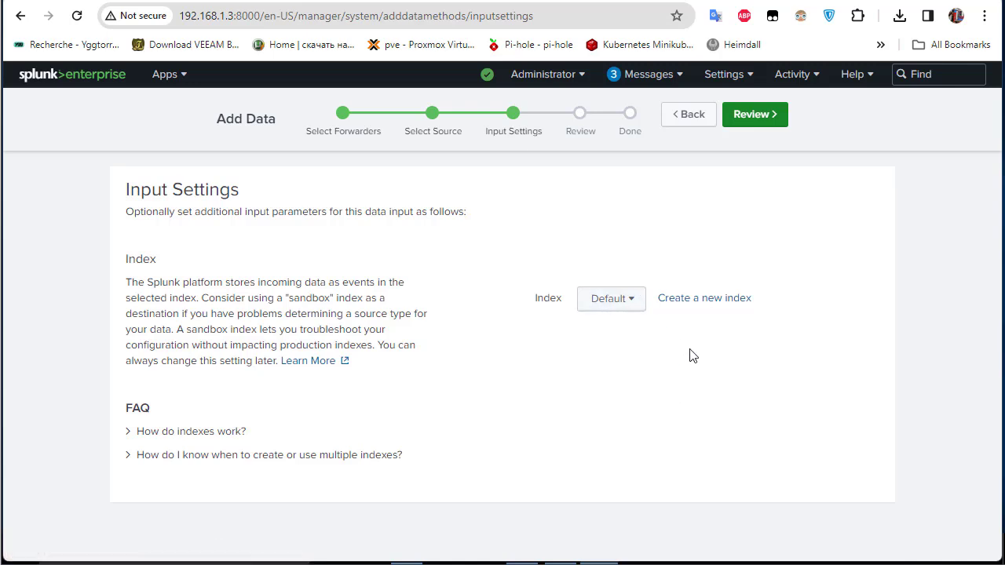
click(695, 300)
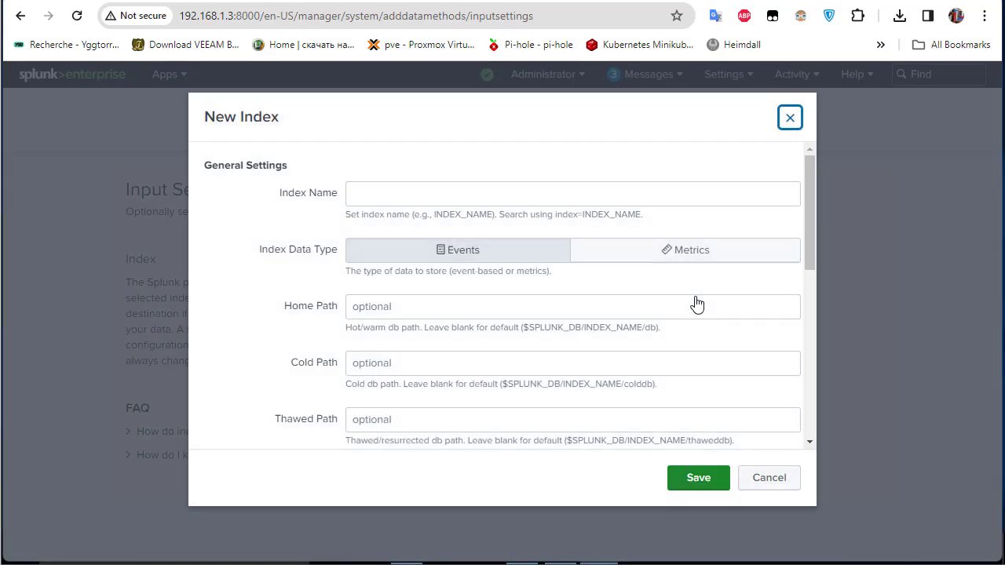
click(378, 194)
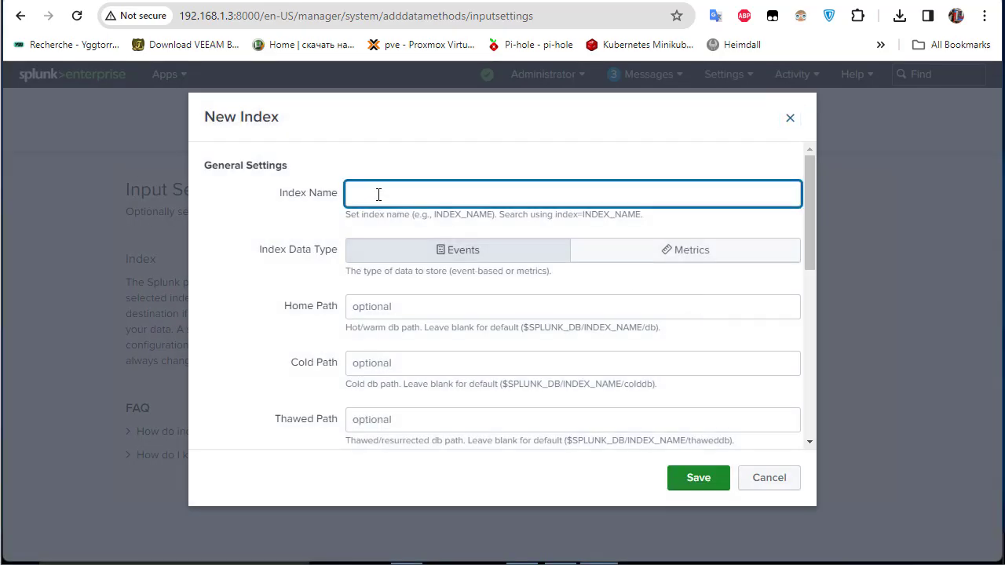
text(win10_index)
scroll(450, 344, down, 10)
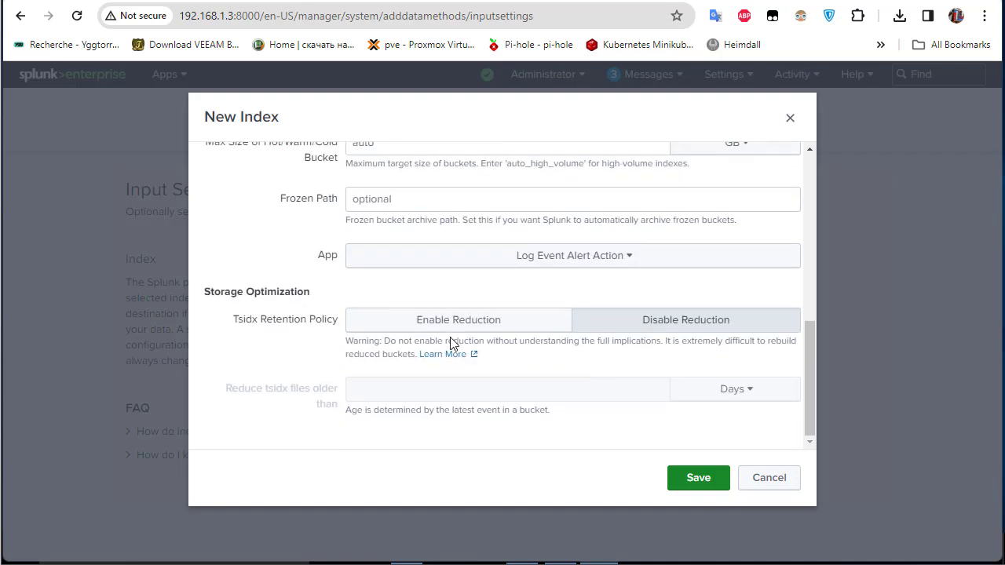
click(699, 481)
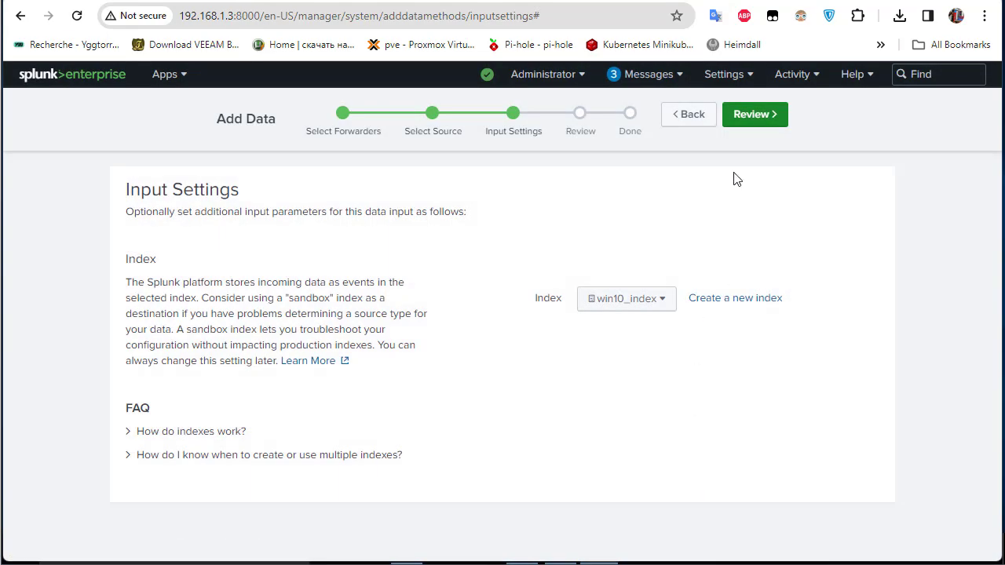
Review and submit the local event logs input, and start searching its data.
click(748, 120)
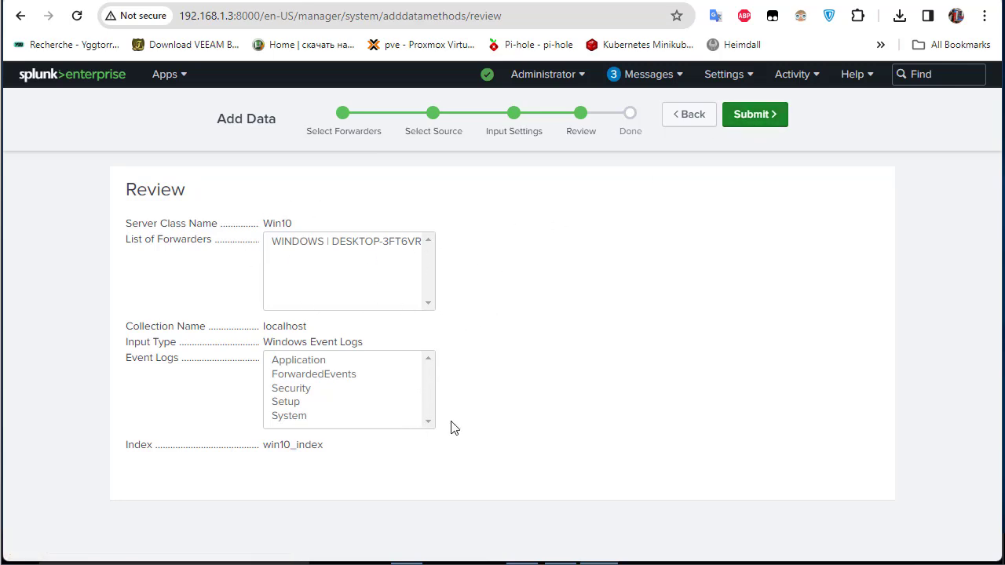
click(754, 122)
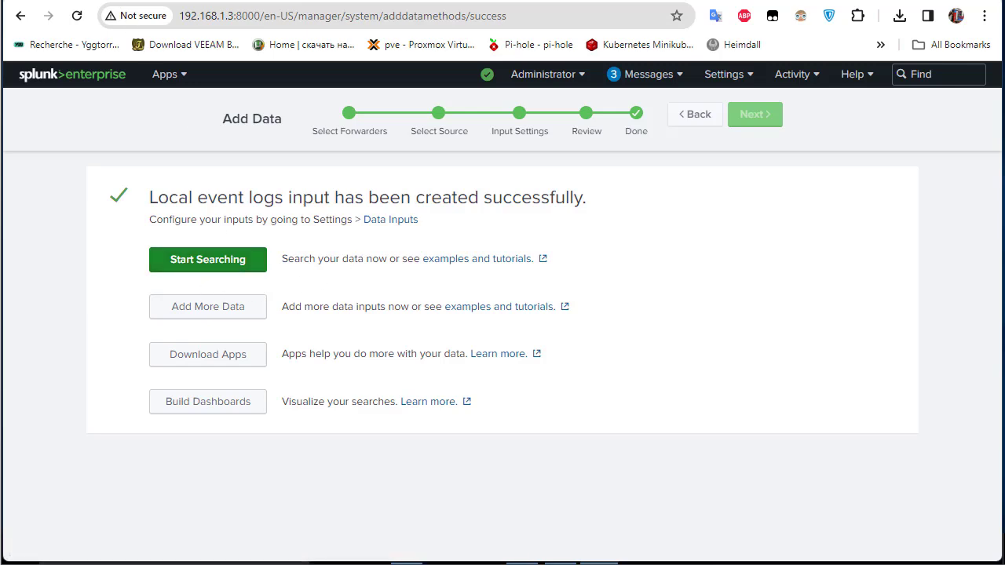
click(215, 261)
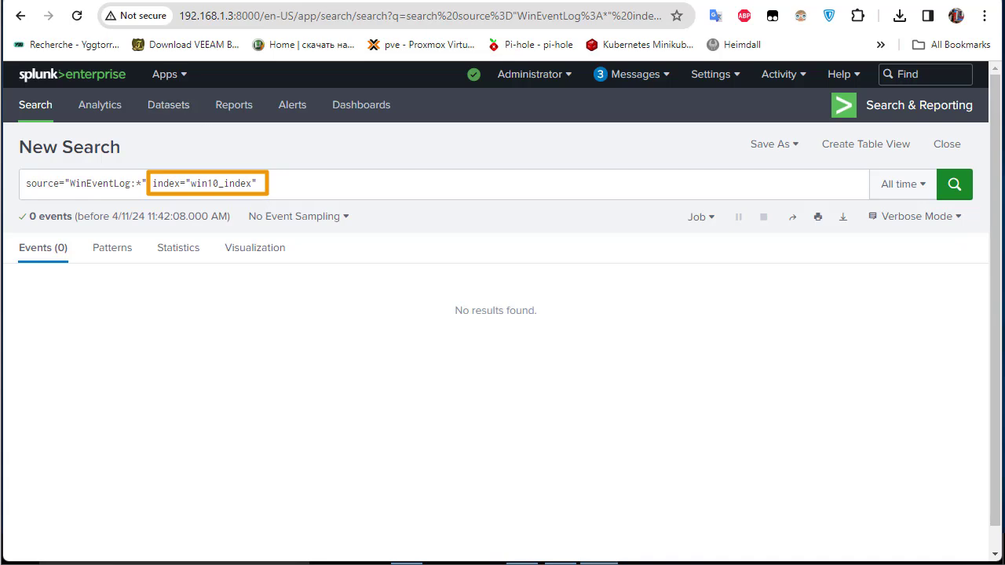
Rerun the search source="WinEventLog:*" index="win10_index" over all time and look through the first events.
click(954, 195)
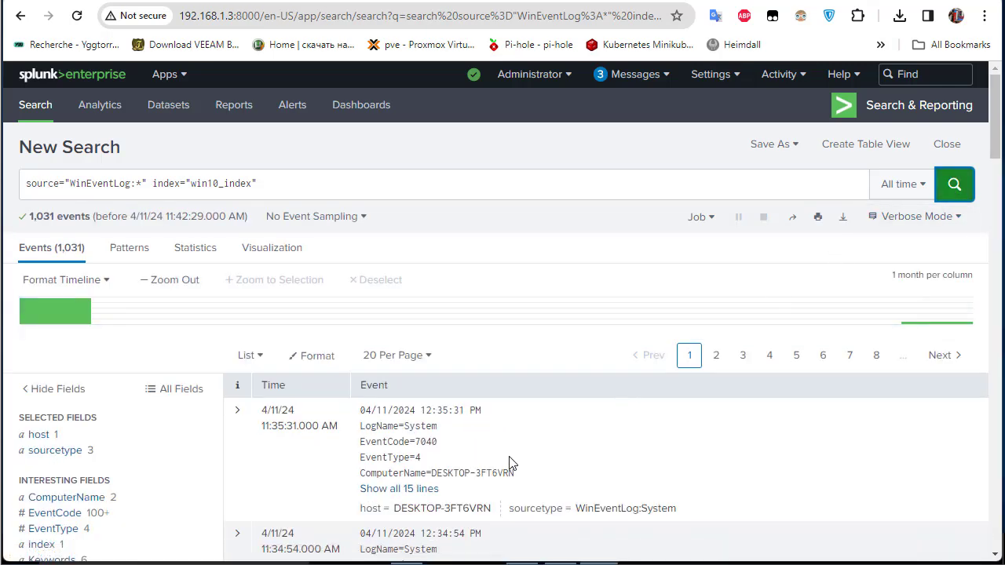
scroll(515, 459, down, 1)
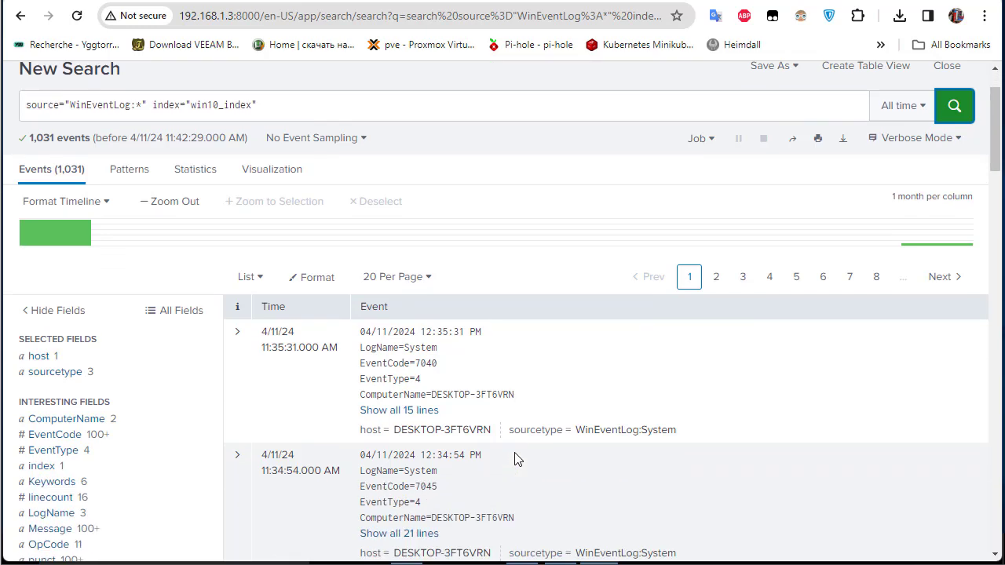
scroll(515, 459, down, 2)
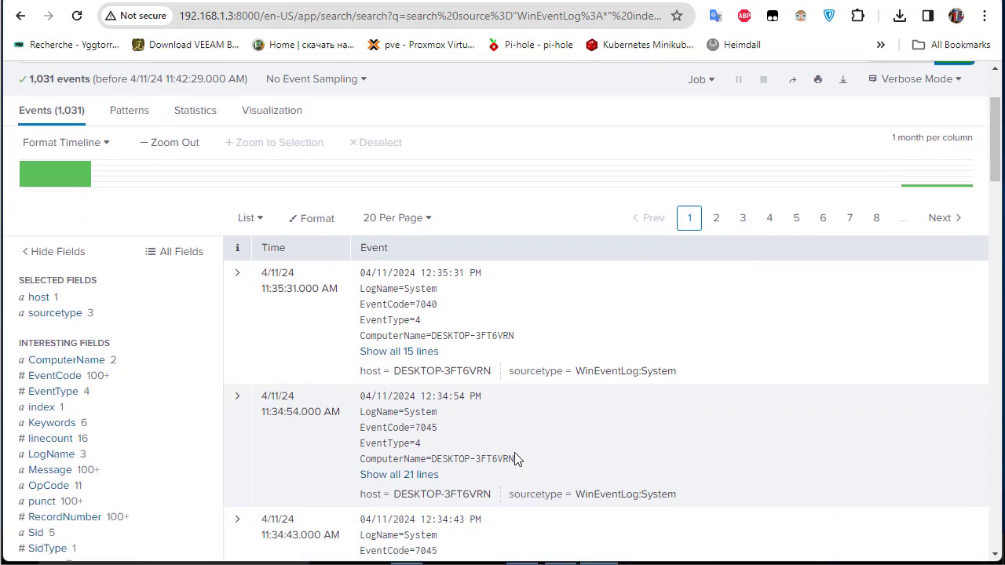
scroll(598, 373, down, 2)
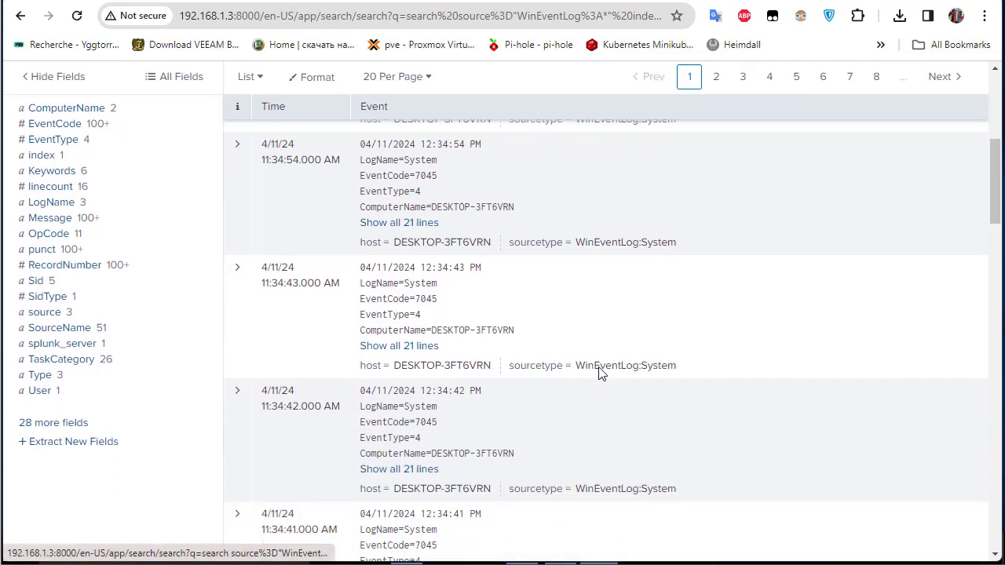
scroll(599, 373, up, 4)
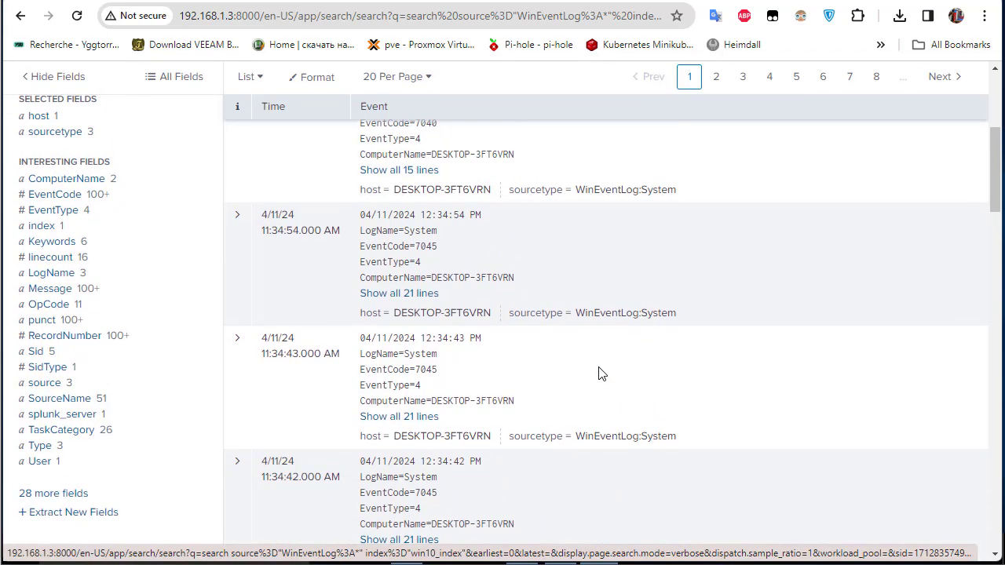
scroll(598, 373, down, 1)
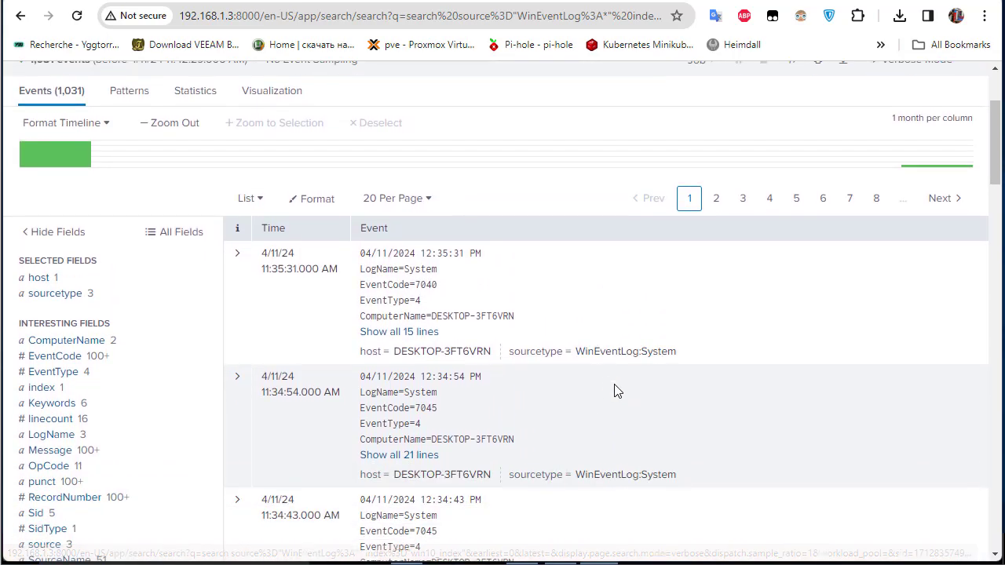
View the value breakdown of the sourcetype field, close it and return to the search query.
click(55, 293)
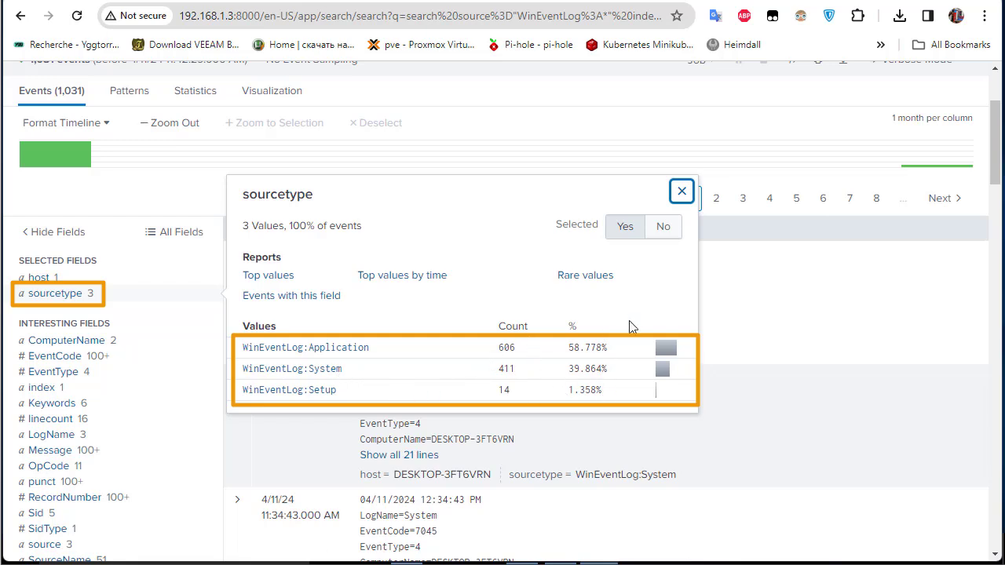
click(682, 192)
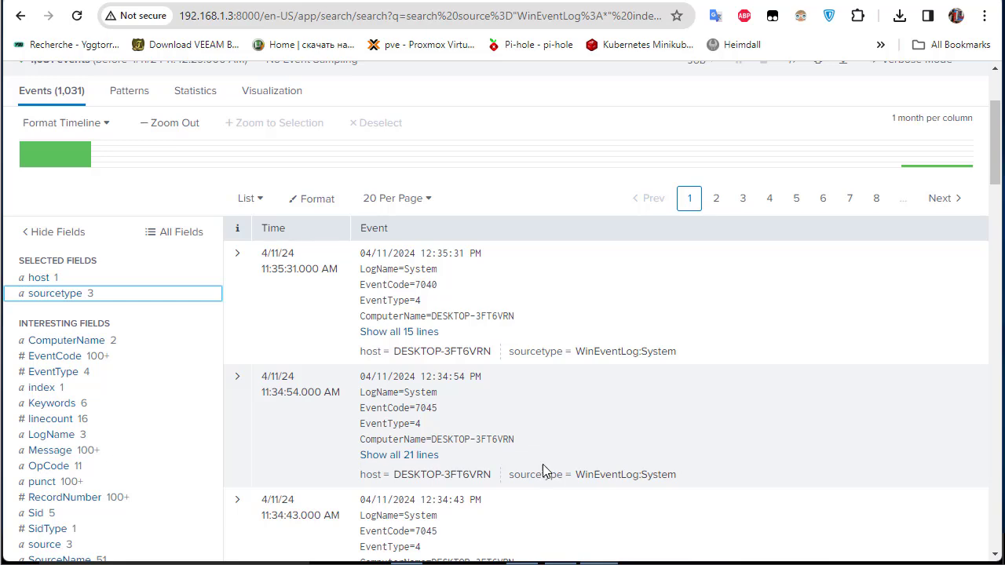
scroll(543, 469, up, 2)
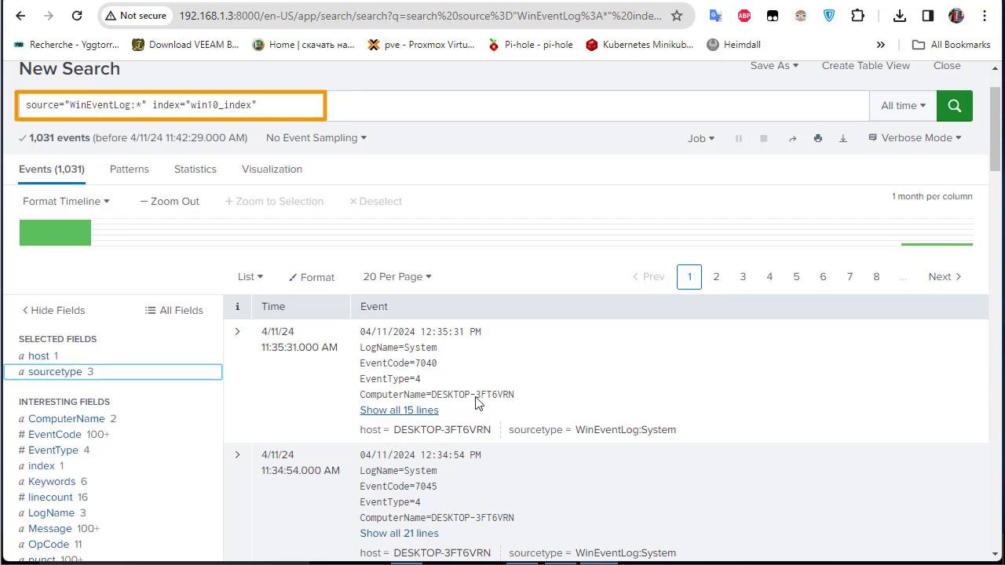
Highlight the EventCode line of the first event and examine the event codes across the results page.
drag(455, 367, 355, 369)
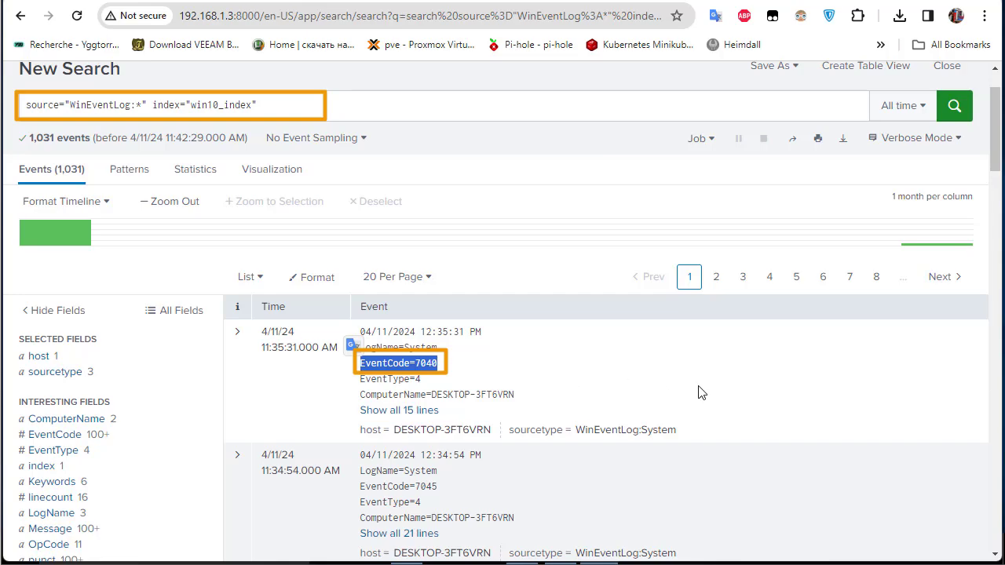
scroll(699, 395, down, 10)
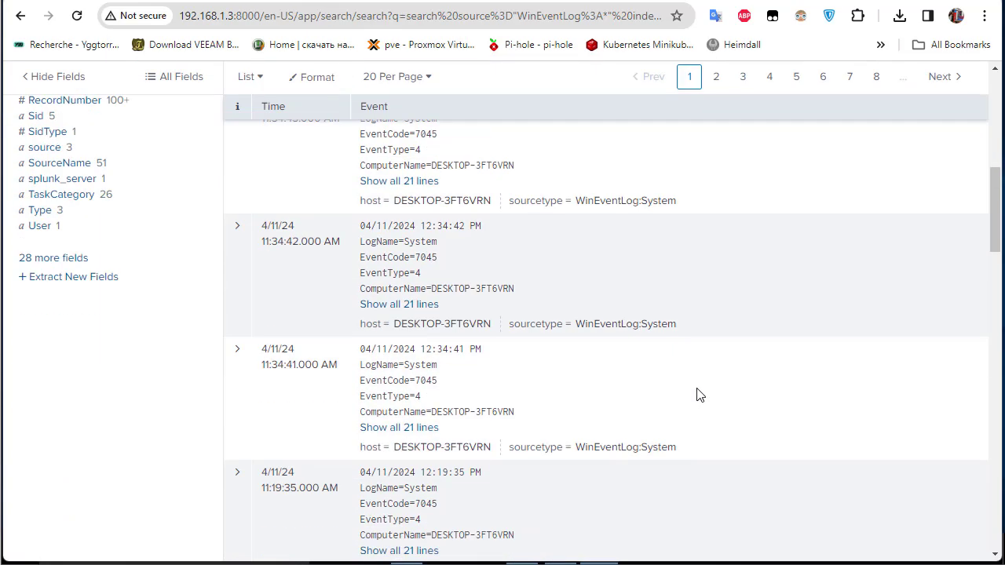
scroll(699, 395, down, 1)
scroll(699, 395, up, 8)
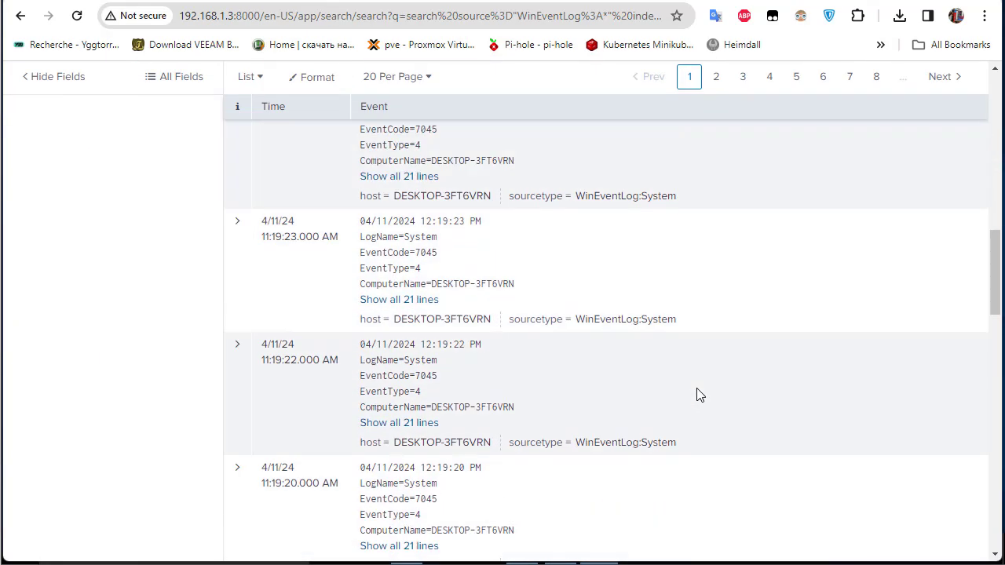
scroll(699, 395, up, 8)
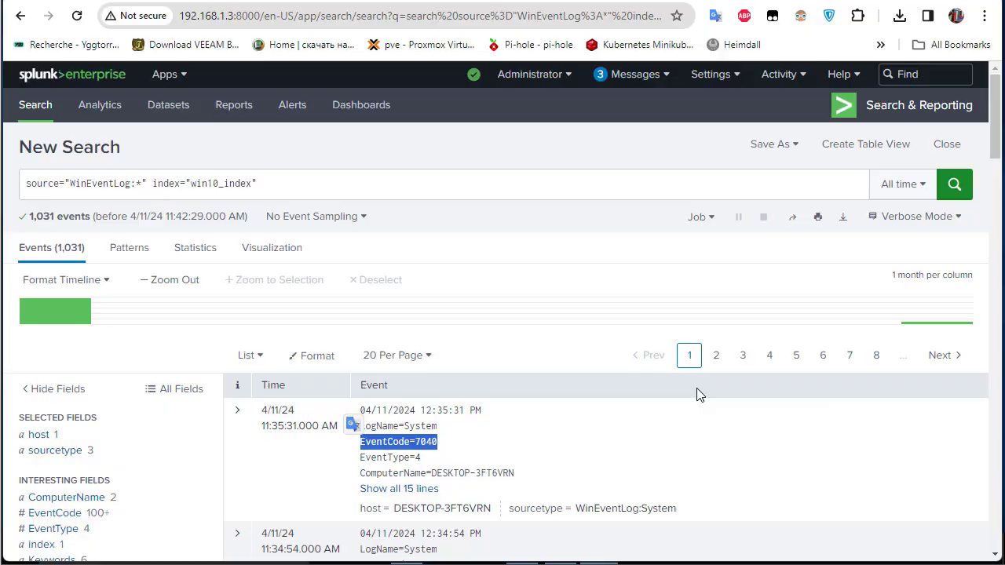
scroll(699, 395, down, 15)
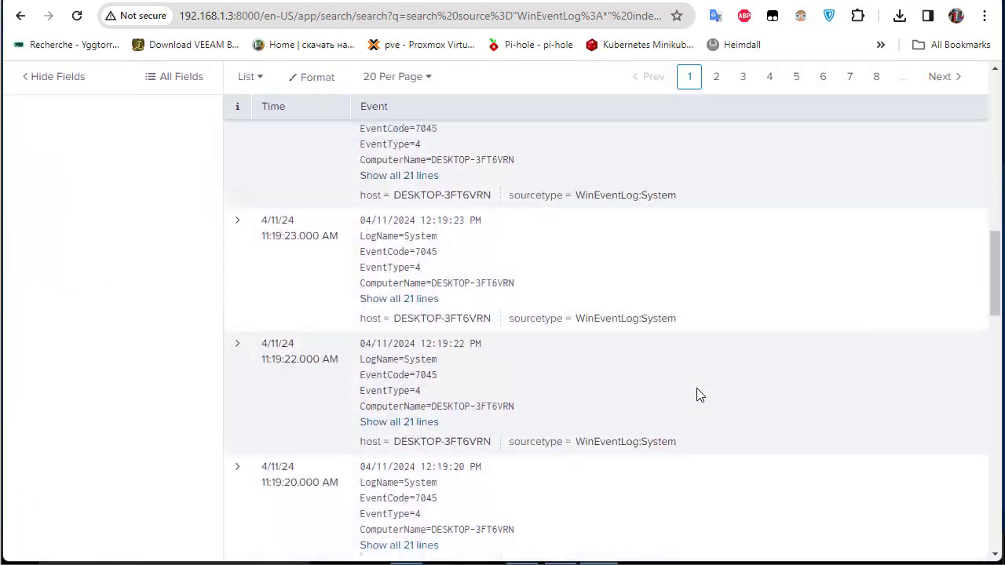
scroll(699, 395, up, 15)
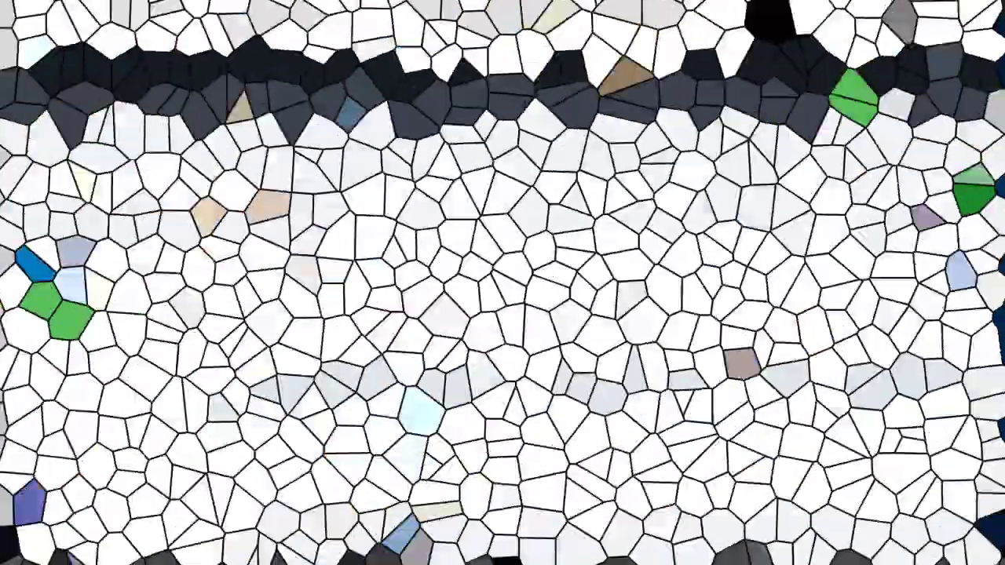